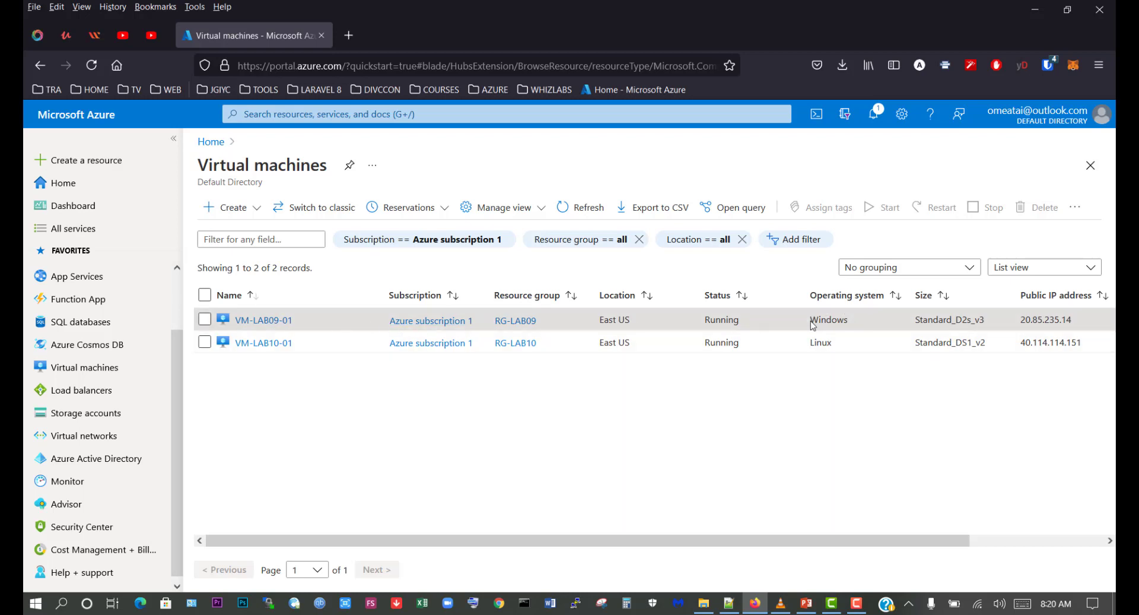
- Open the VM-LAB09-01 virtual machine, check its disks and return to its overview
{"action": "left_click", "coordinate": [274, 321]}
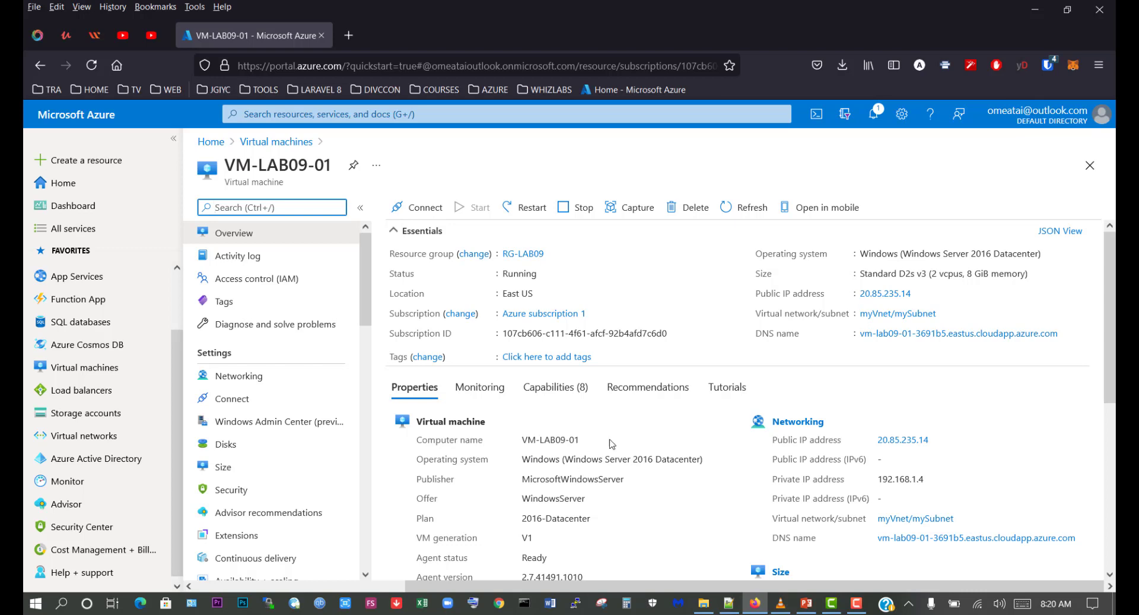
{"action": "left_click", "coordinate": [226, 444]}
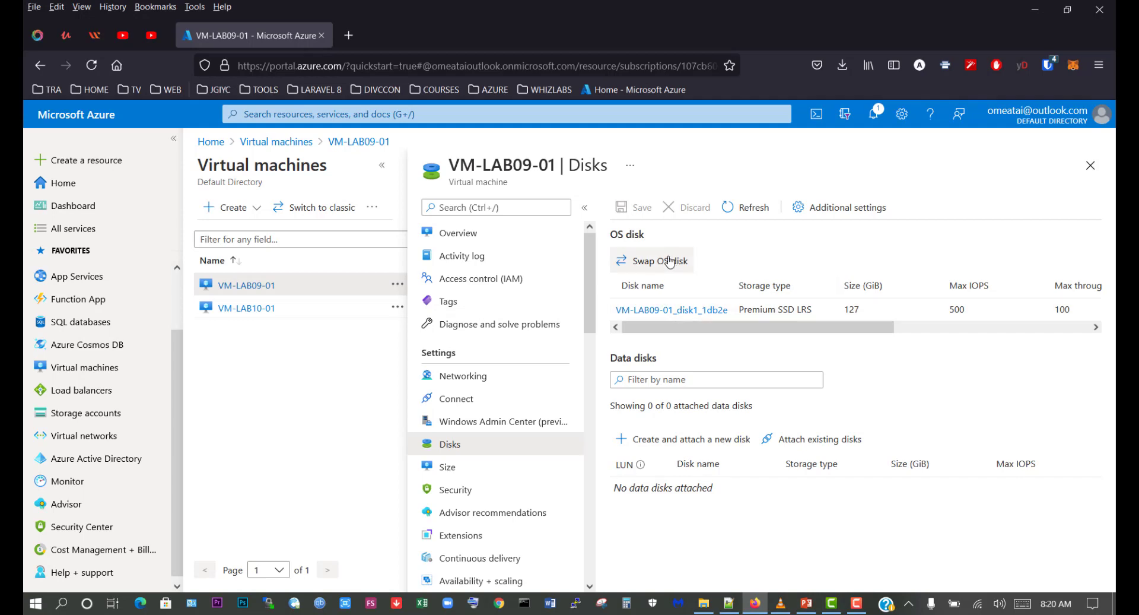
{"action": "left_click", "coordinate": [462, 233]}
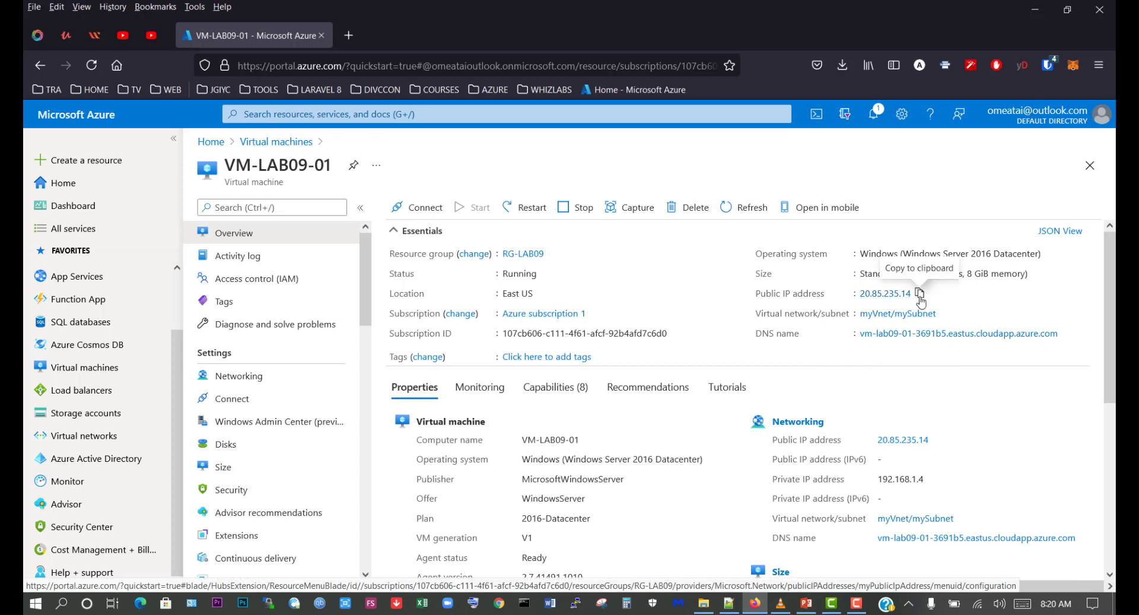
- Copy the public IP address of VM-LAB09-01 and open it in a new browser tab to check the web server page
{"action": "left_click", "coordinate": [919, 293]}
{"action": "left_click", "coordinate": [348, 35]}
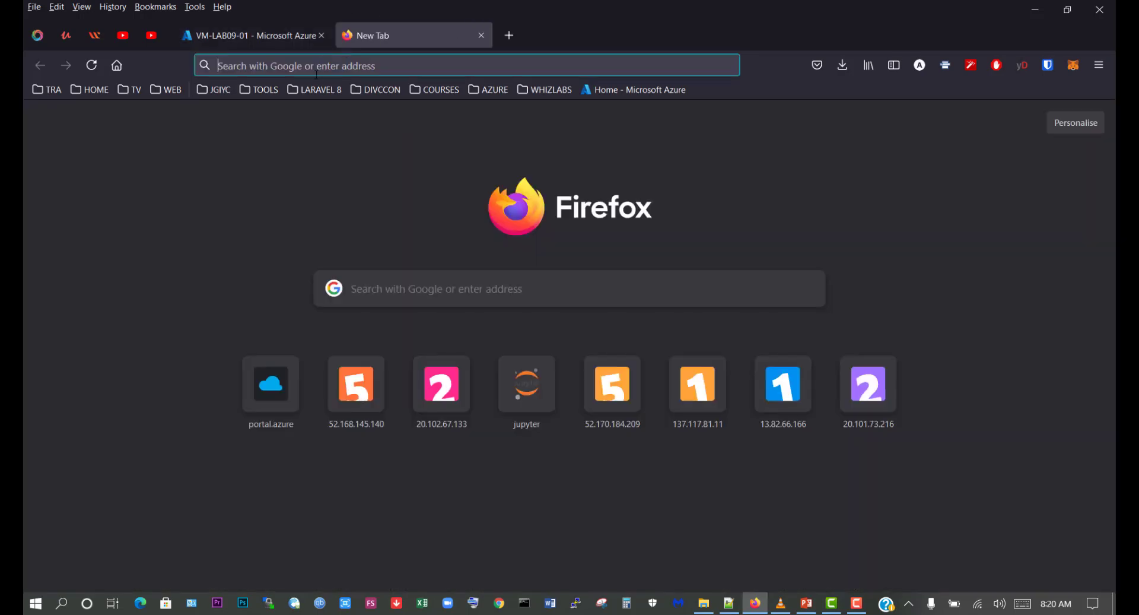
{"action": "right_click", "coordinate": [347, 64]}
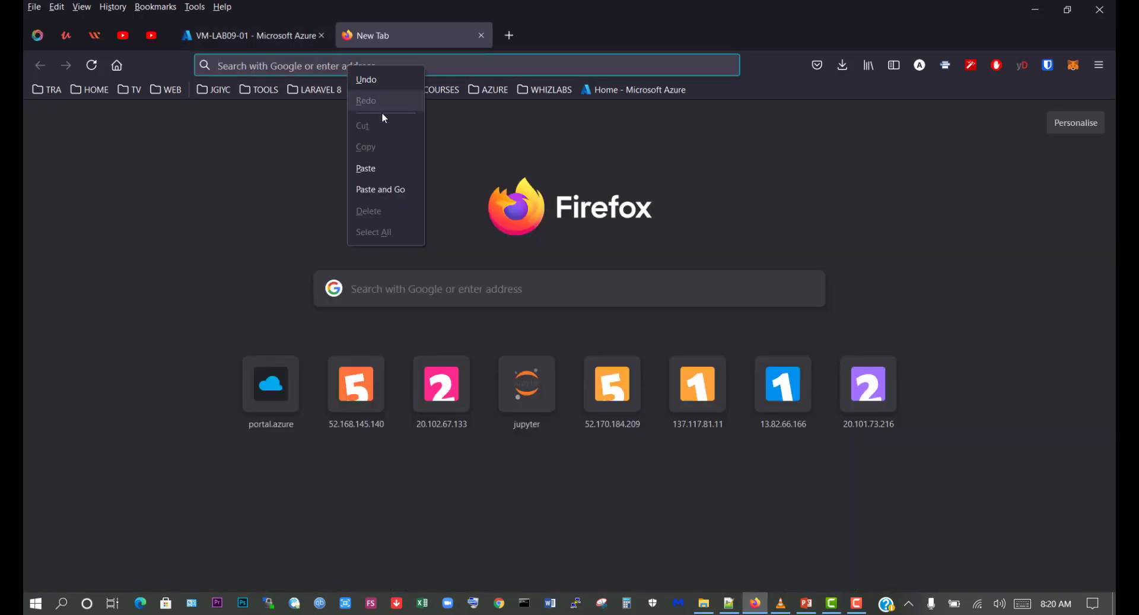
{"action": "left_click", "coordinate": [368, 183]}
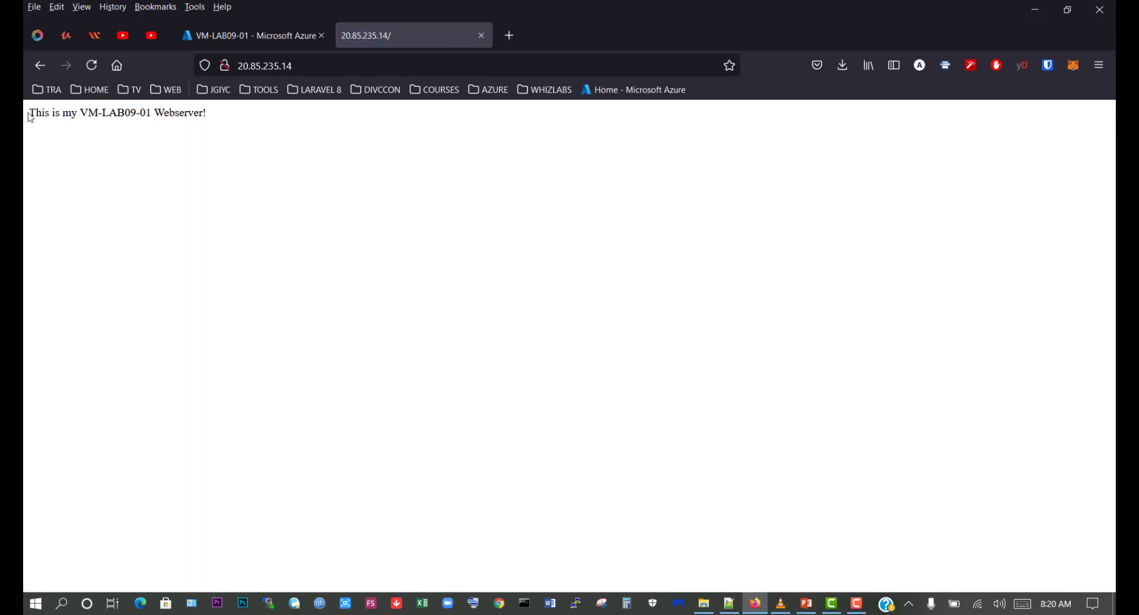
{"action": "left_click_drag", "start_coordinate": [30, 114], "coordinate": [218, 112]}
{"action": "left_click", "coordinate": [218, 124]}
- Download the RDP file for VM-LAB09-01 using its public IP address on port 3389
{"action": "left_click", "coordinate": [291, 44]}
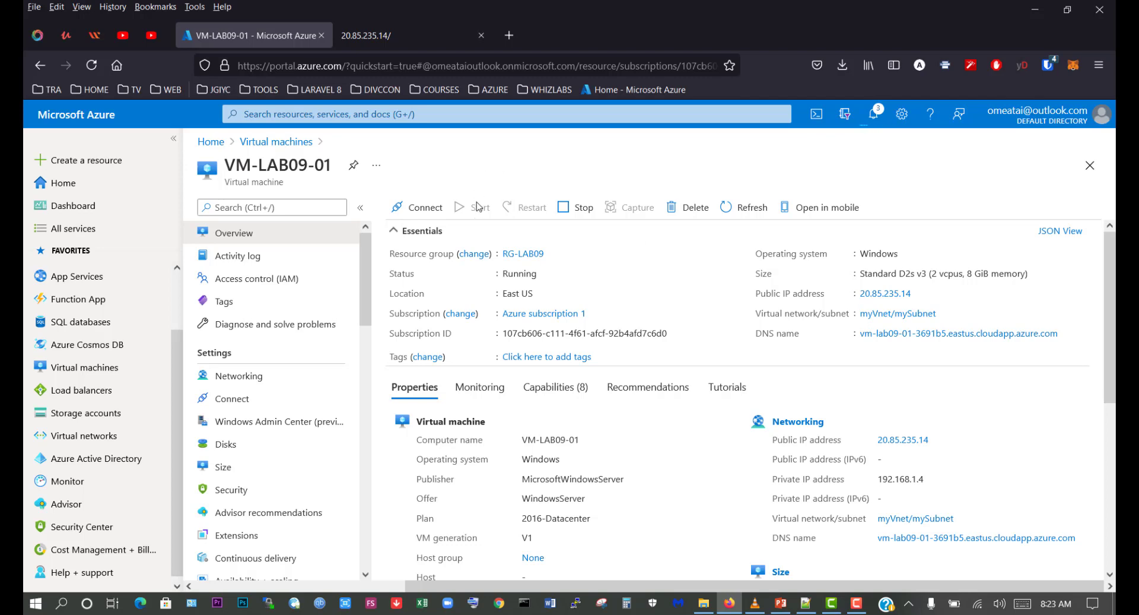
{"action": "left_click", "coordinate": [424, 207]}
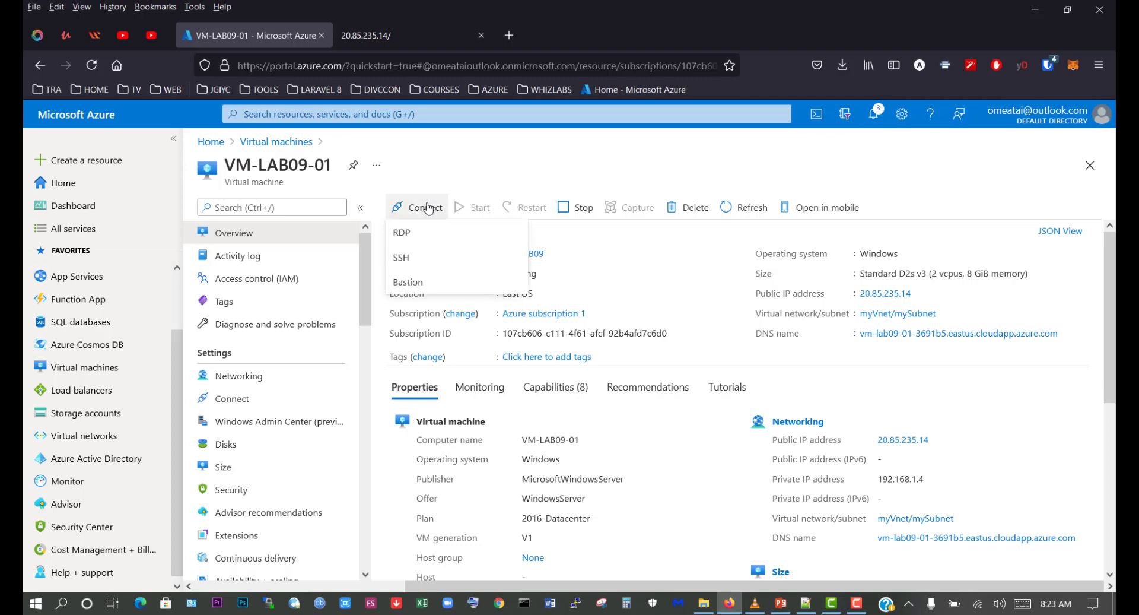
{"action": "left_click", "coordinate": [418, 234]}
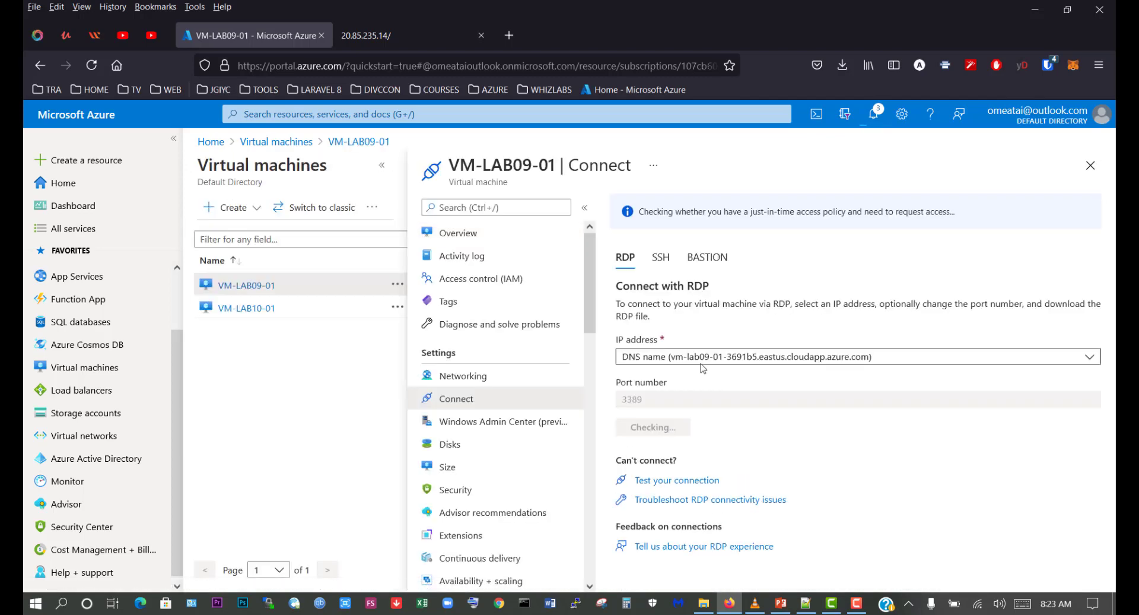
{"action": "left_click", "coordinate": [700, 358]}
{"action": "left_click", "coordinate": [763, 395]}
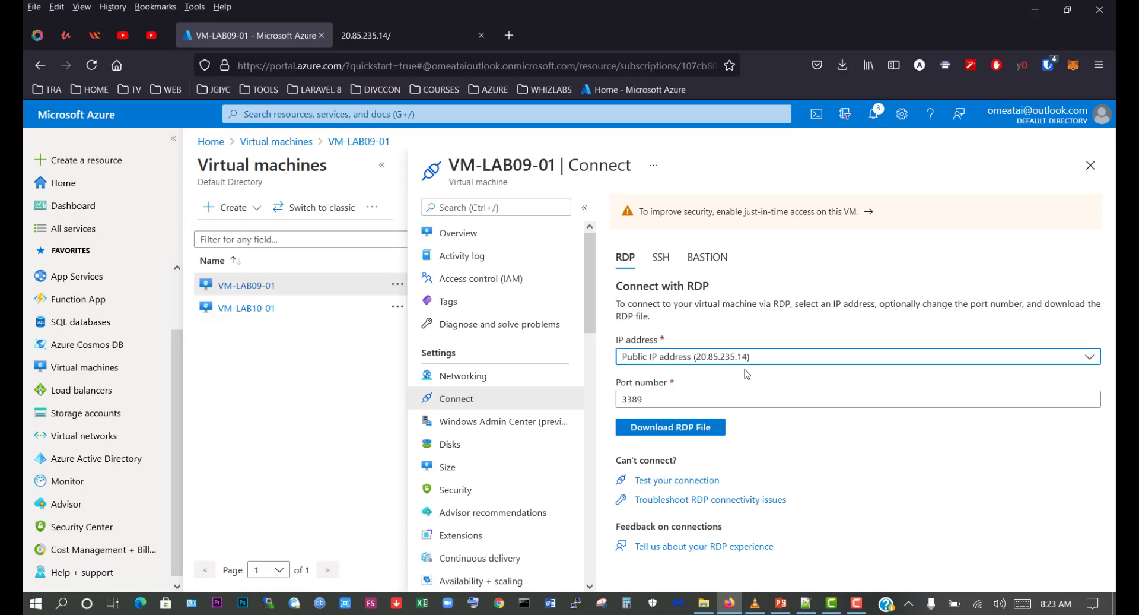
{"action": "left_click", "coordinate": [670, 433]}
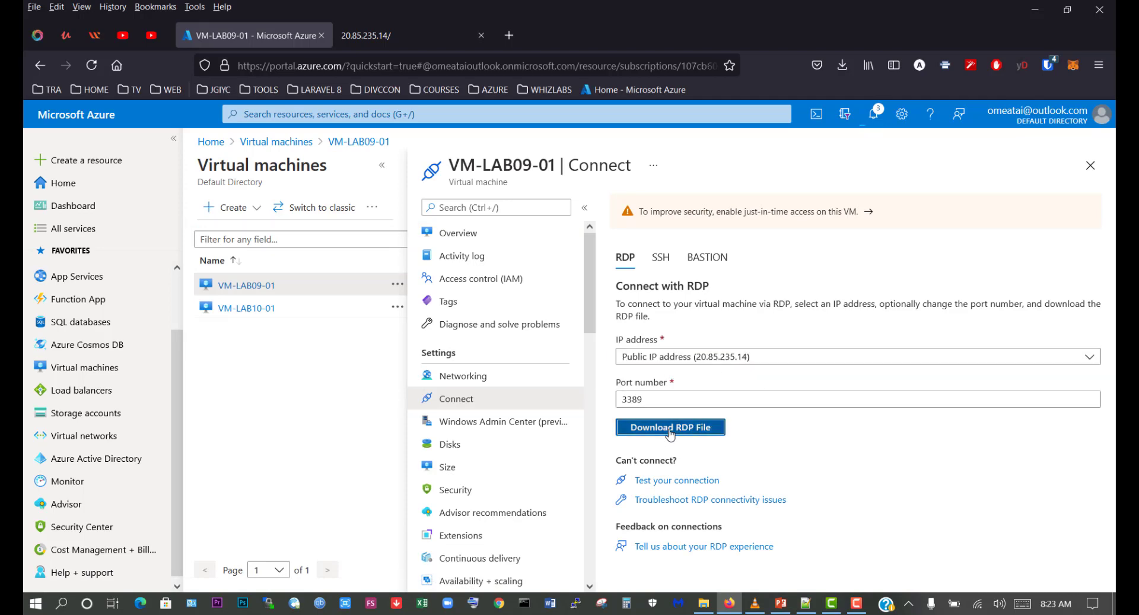
{"action": "left_click", "coordinate": [542, 372]}
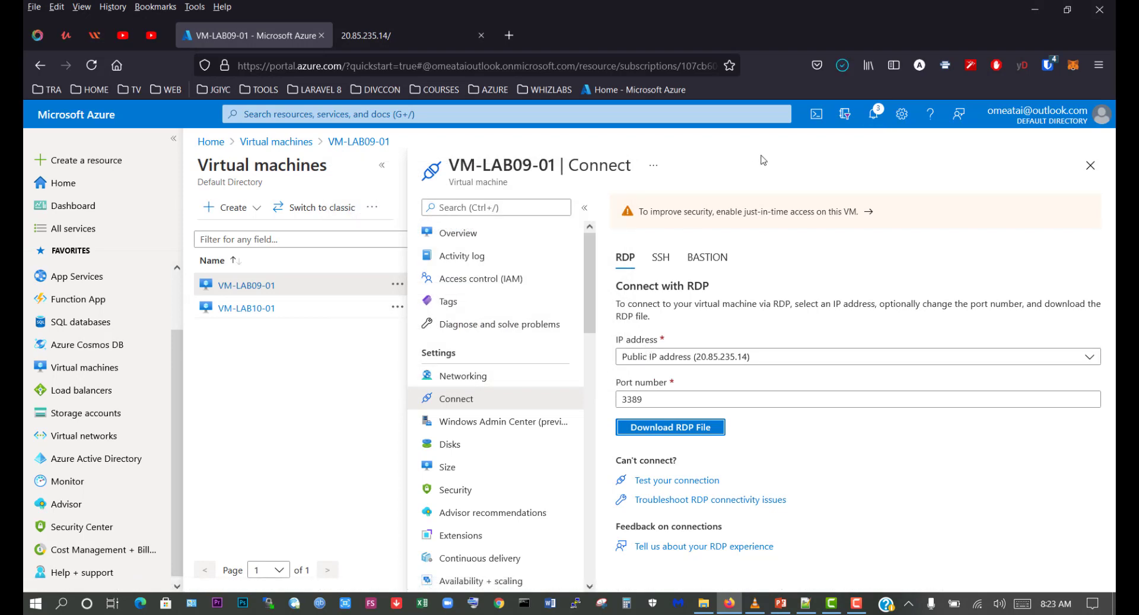
{"action": "left_click", "coordinate": [842, 64]}
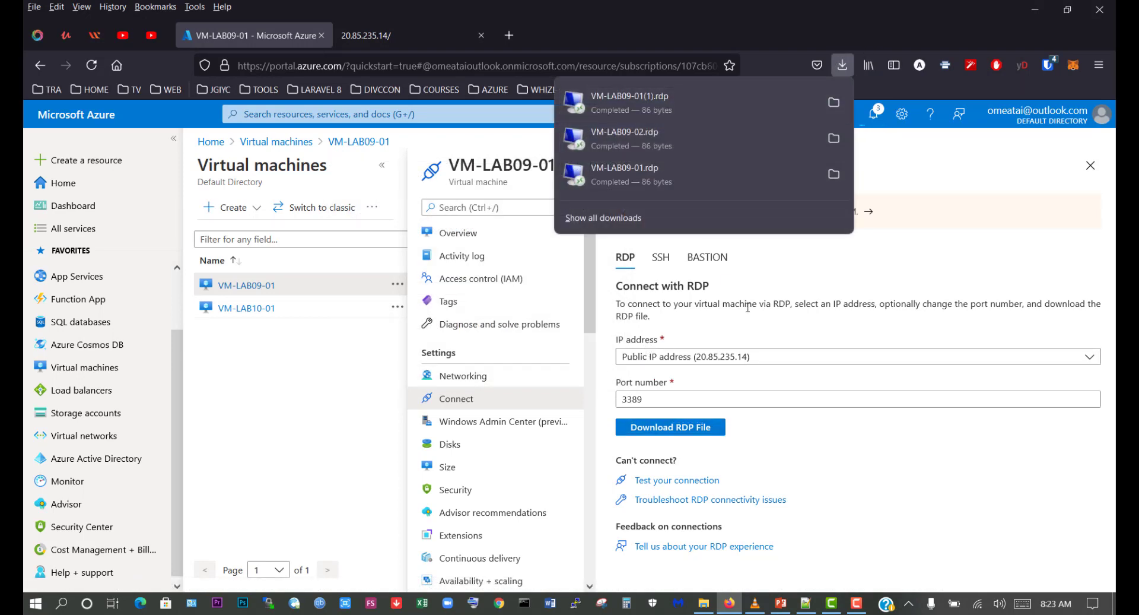
{"action": "left_click", "coordinate": [814, 349]}
- Review the inbound port rules in the networking settings of VM-LAB09-01 and go back to its overview
{"action": "left_click", "coordinate": [440, 380]}
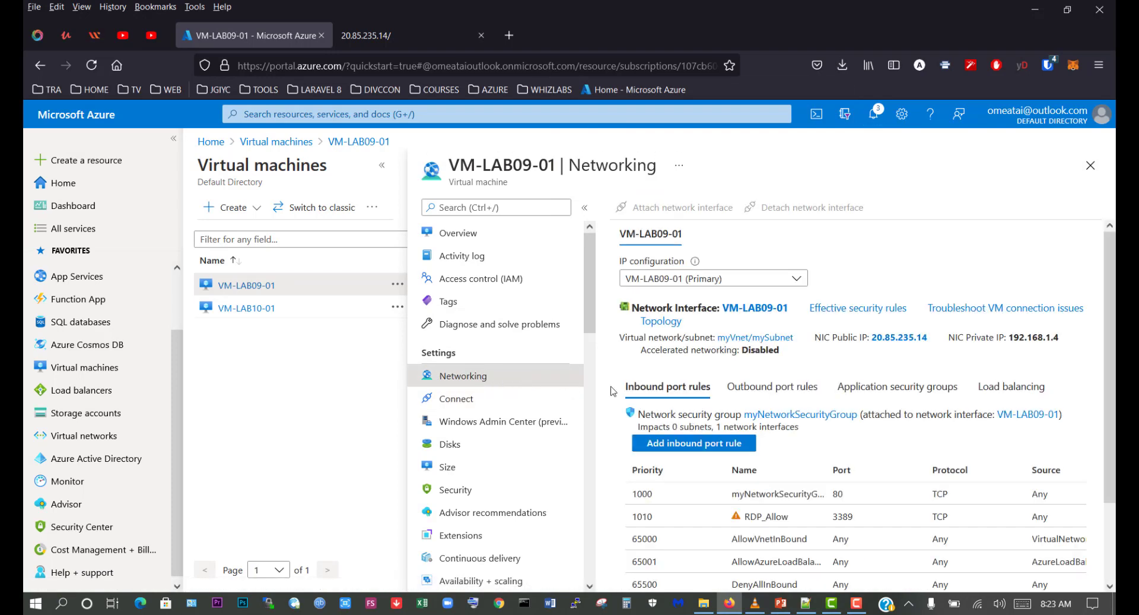
{"action": "scroll", "coordinate": [718, 434], "scroll_direction": "down", "scroll_amount": 3}
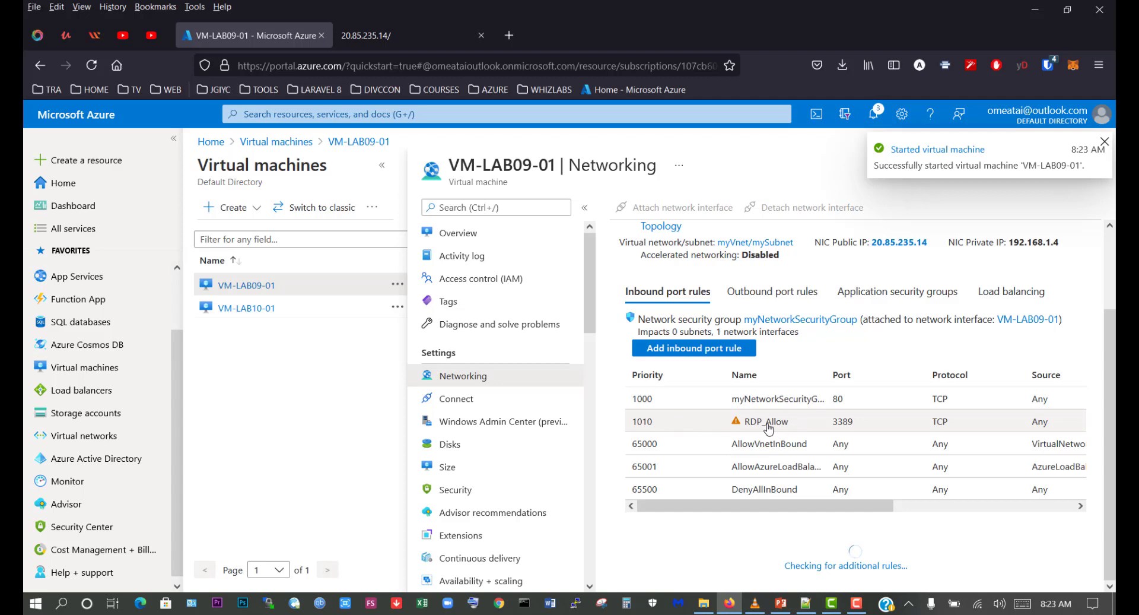
{"action": "left_click_drag", "start_coordinate": [830, 505], "coordinate": [1062, 515]}
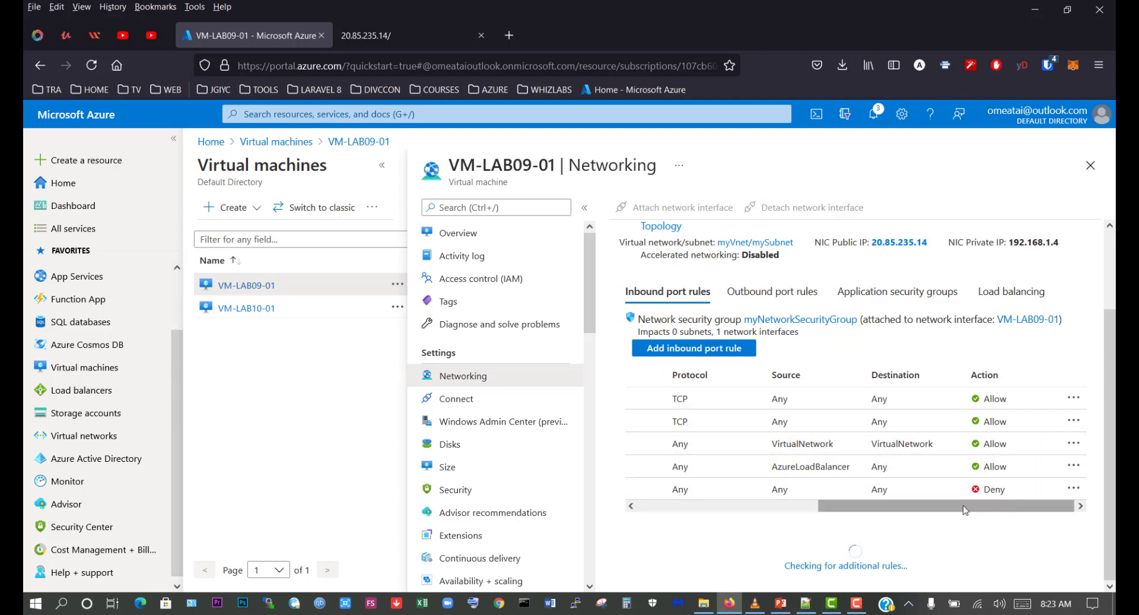
{"action": "left_click_drag", "start_coordinate": [965, 510], "coordinate": [728, 500]}
{"action": "left_click", "coordinate": [458, 233]}
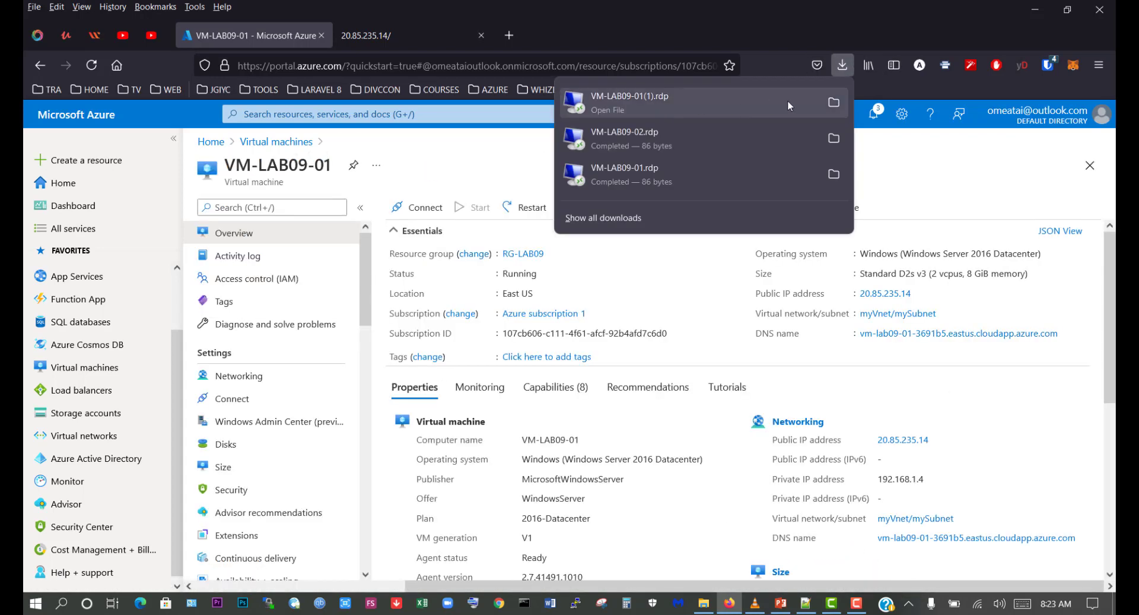
- Connect with the downloaded VM-LAB09-01(1) remote desktop file and choose to sign in with a different account
{"action": "left_click", "coordinate": [834, 103]}
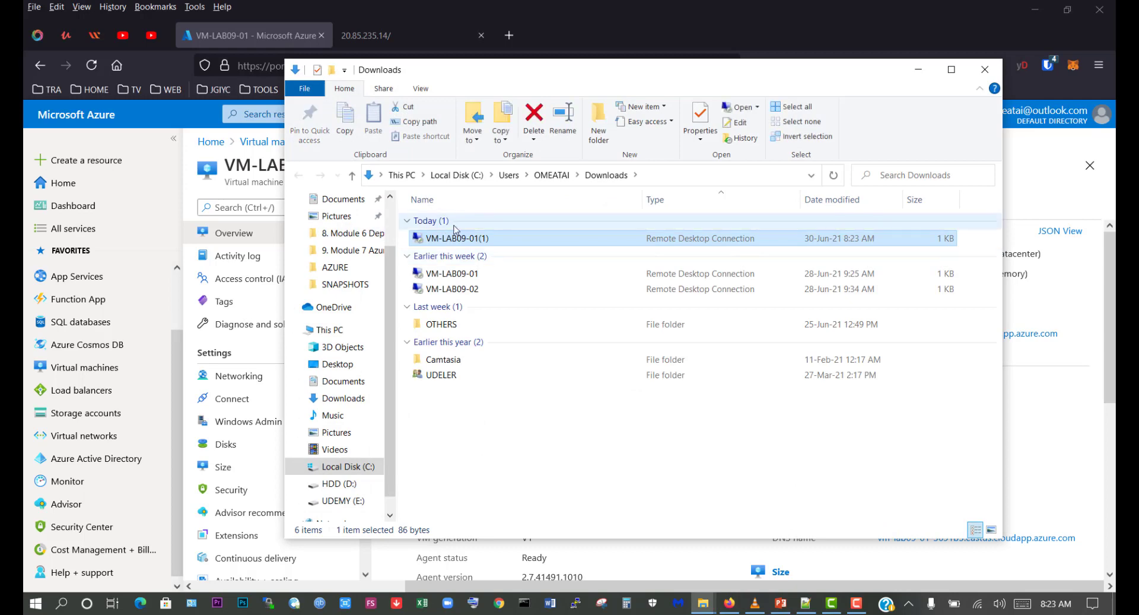
{"action": "double_click", "coordinate": [503, 239]}
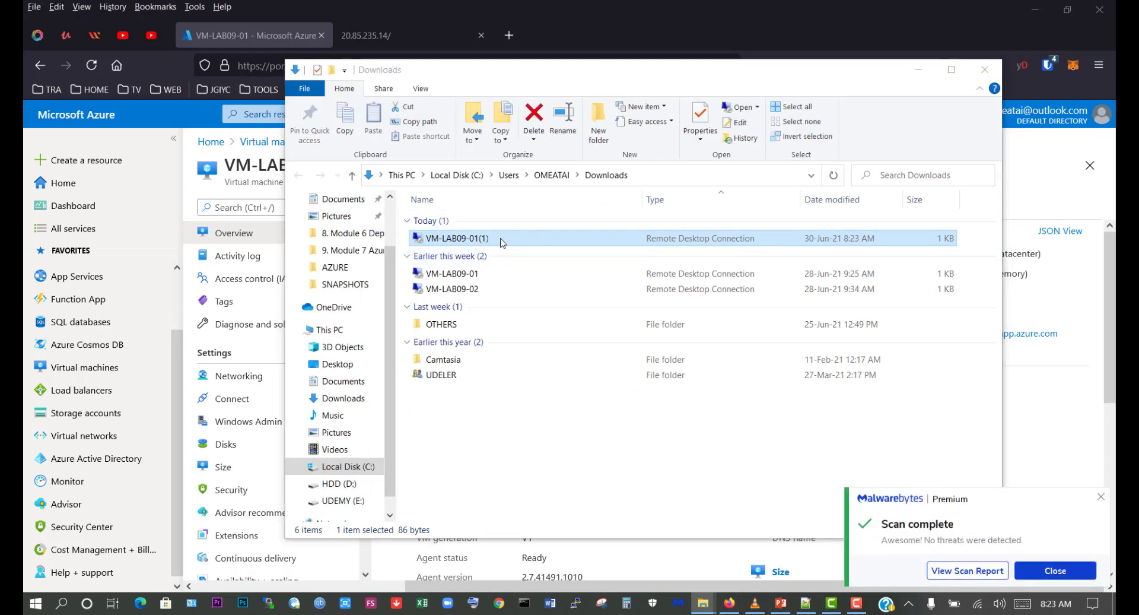
{"action": "left_click", "coordinate": [1101, 496]}
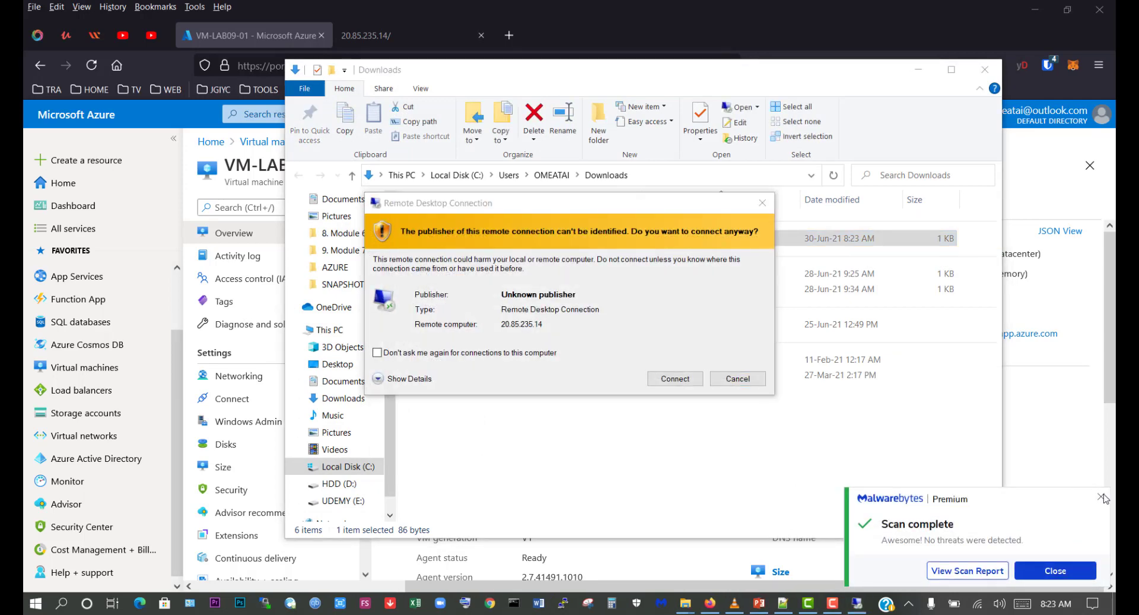
{"action": "left_click", "coordinate": [681, 380]}
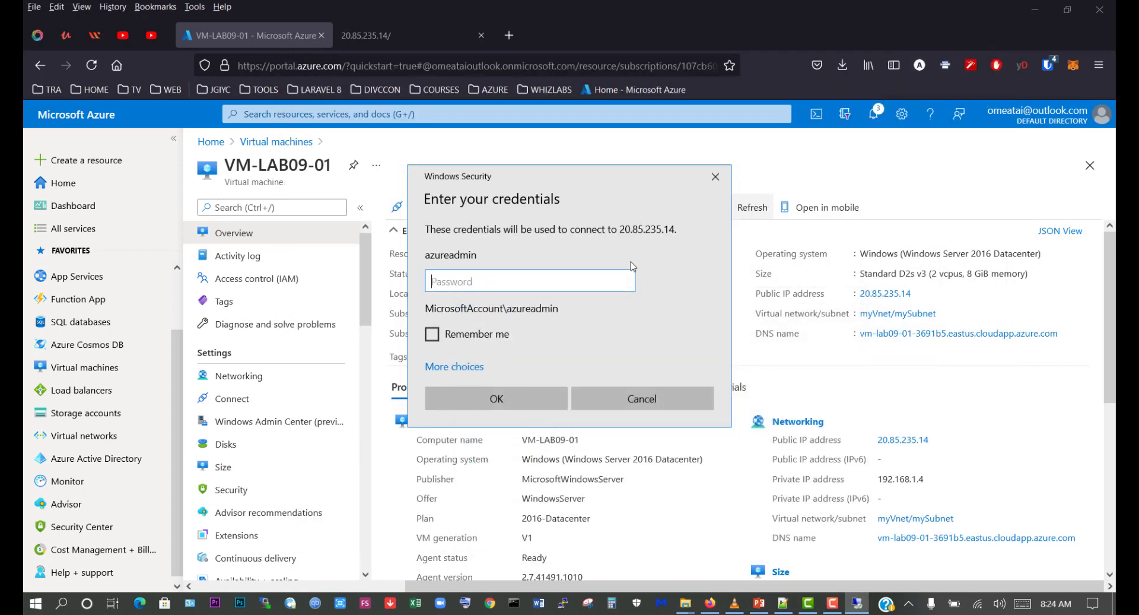
{"action": "left_click", "coordinate": [463, 367]}
{"action": "left_click", "coordinate": [478, 439]}
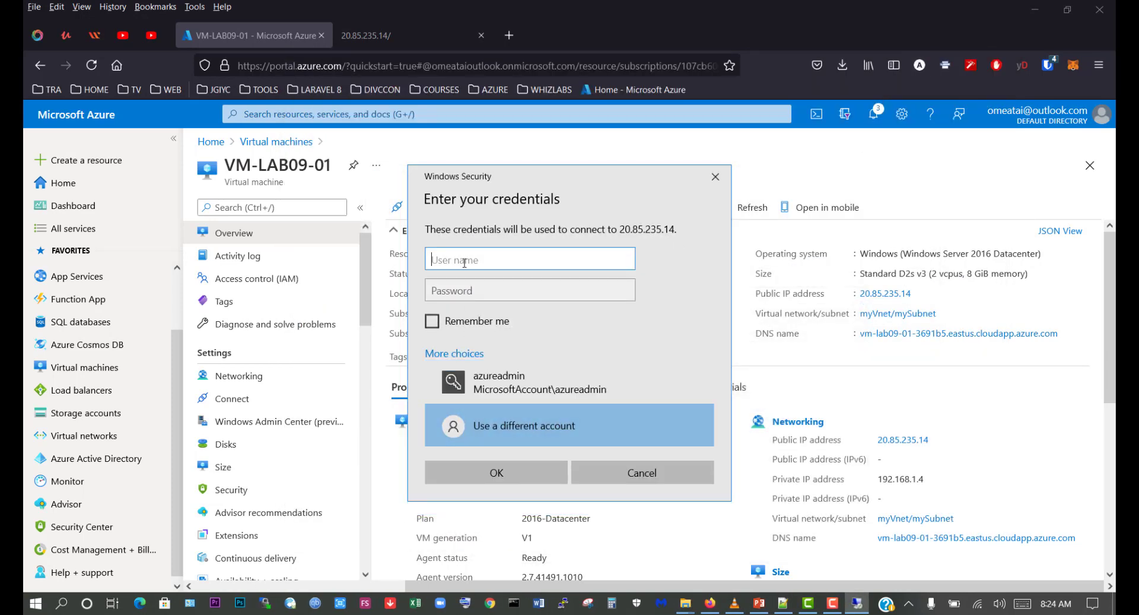
- Switch to Notepad++ and read the RDP download and server access lines in LABS.txt, returning to the credentials prompt
{"action": "left_click", "coordinate": [783, 603]}
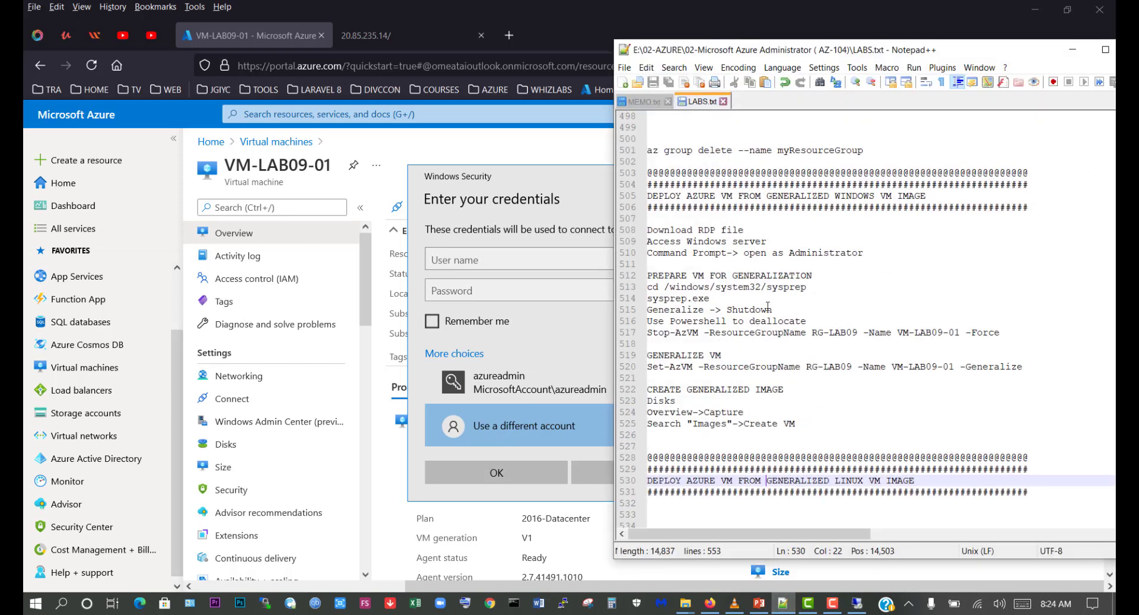
{"action": "left_click", "coordinate": [691, 220]}
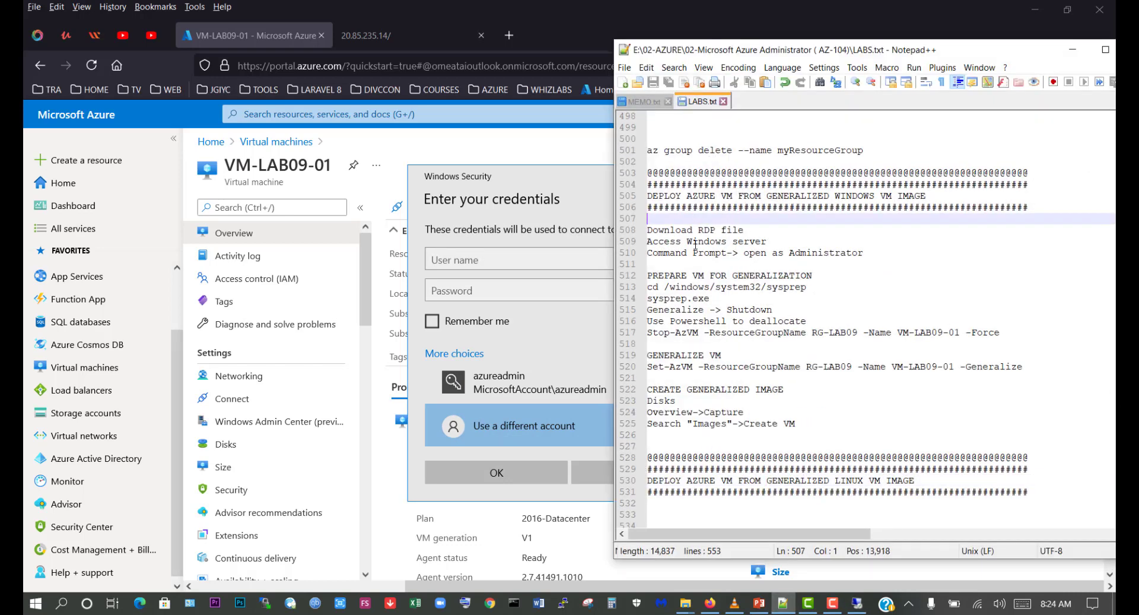
{"action": "left_click", "coordinate": [659, 231]}
{"action": "left_click", "coordinate": [754, 229], "text": "shift"}
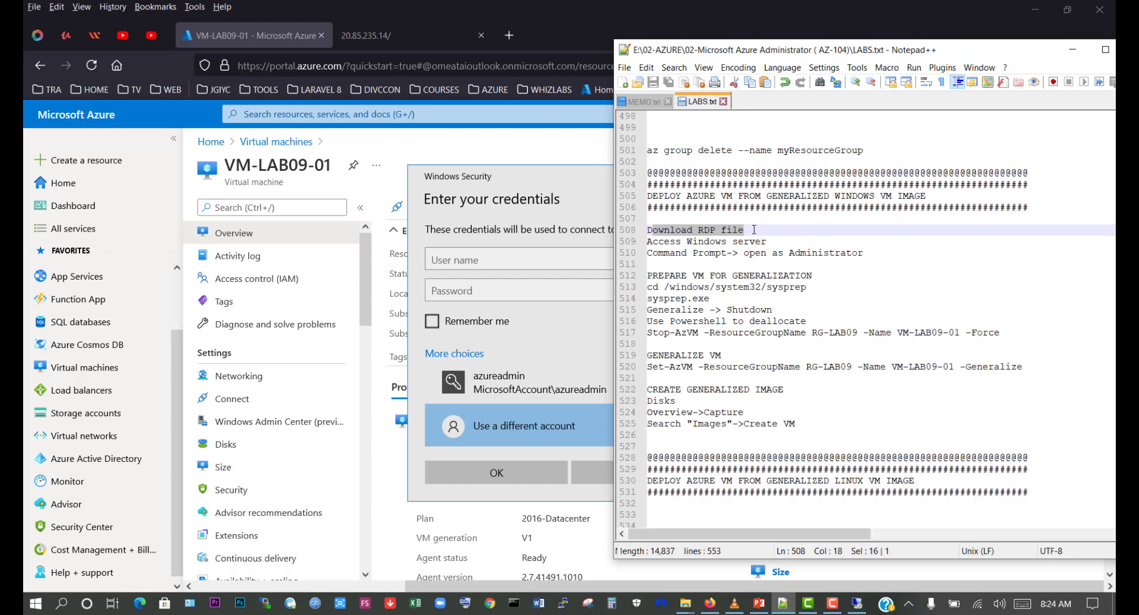
{"action": "left_click", "coordinate": [754, 229]}
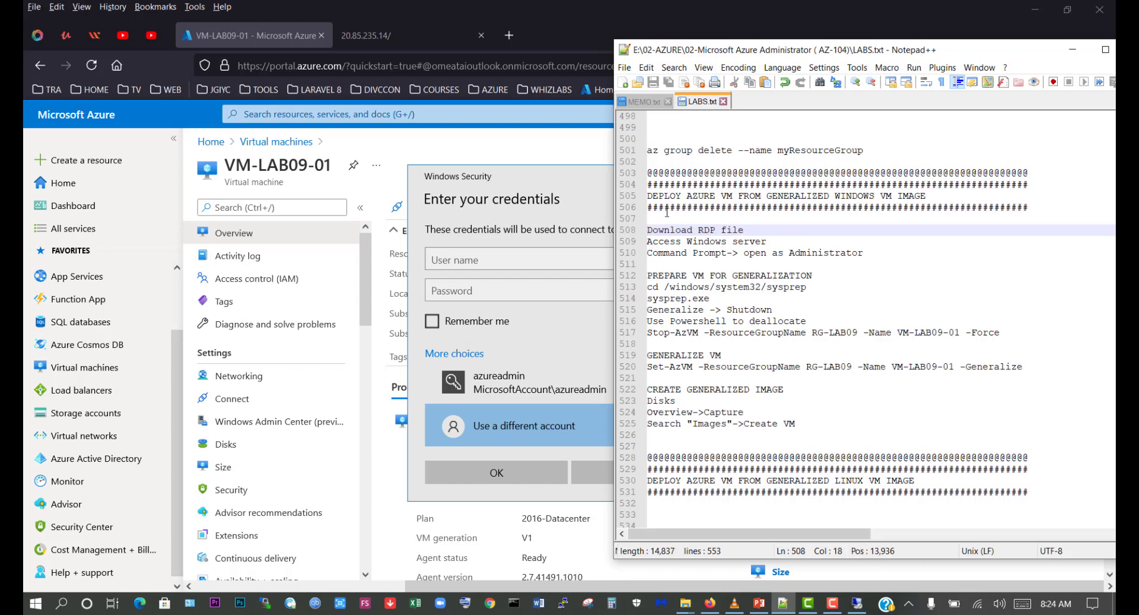
{"action": "left_click", "coordinate": [652, 240]}
{"action": "left_click", "coordinate": [798, 240], "text": "shift"}
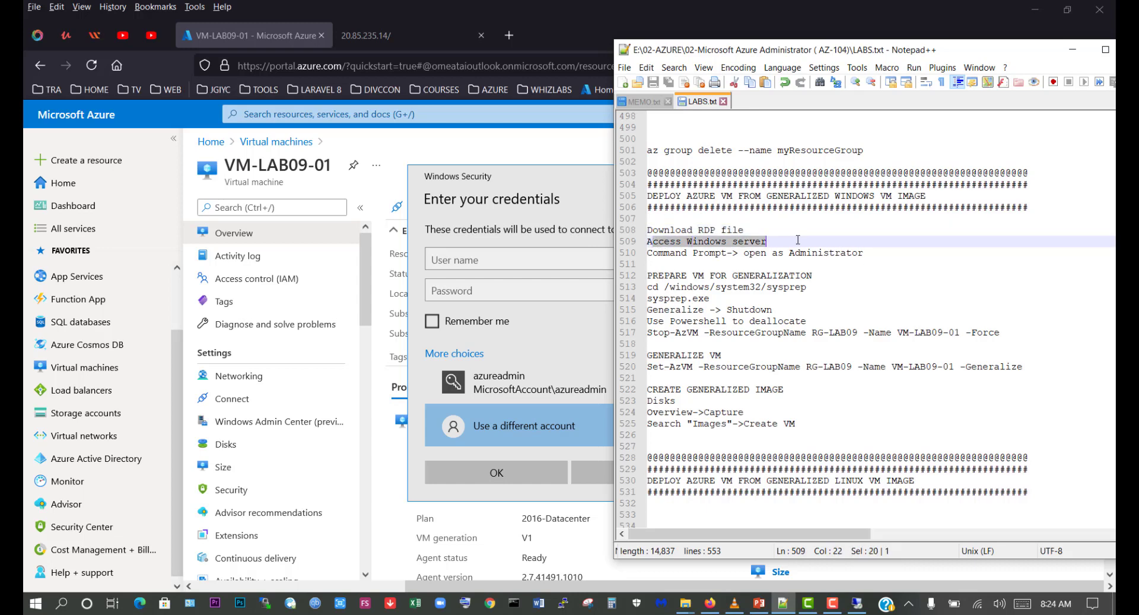
{"action": "left_click", "coordinate": [762, 241]}
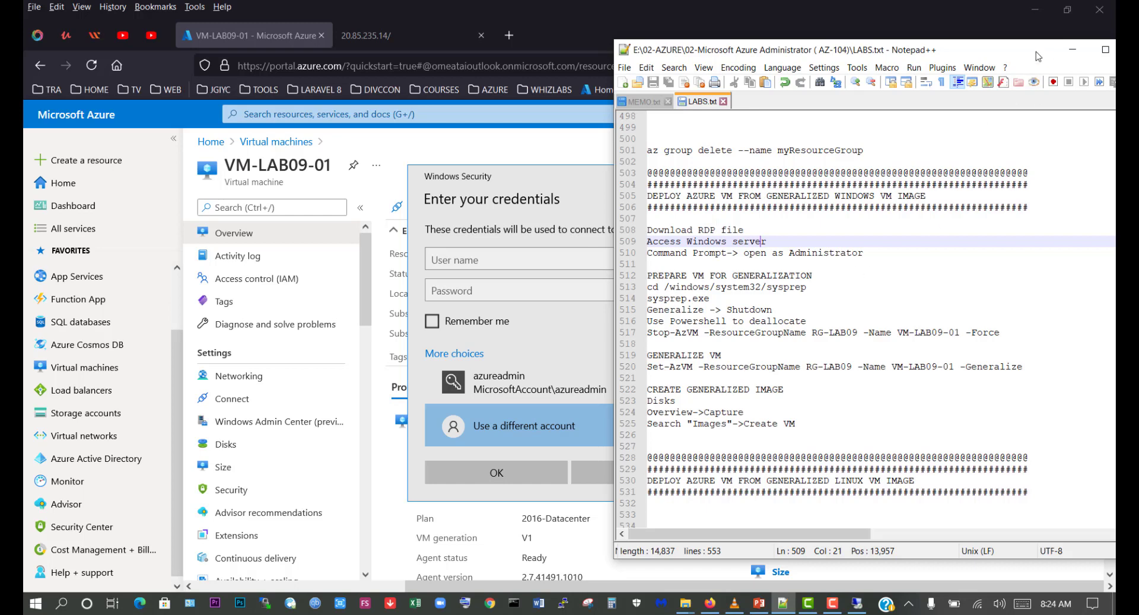
{"action": "left_click", "coordinate": [1073, 49]}
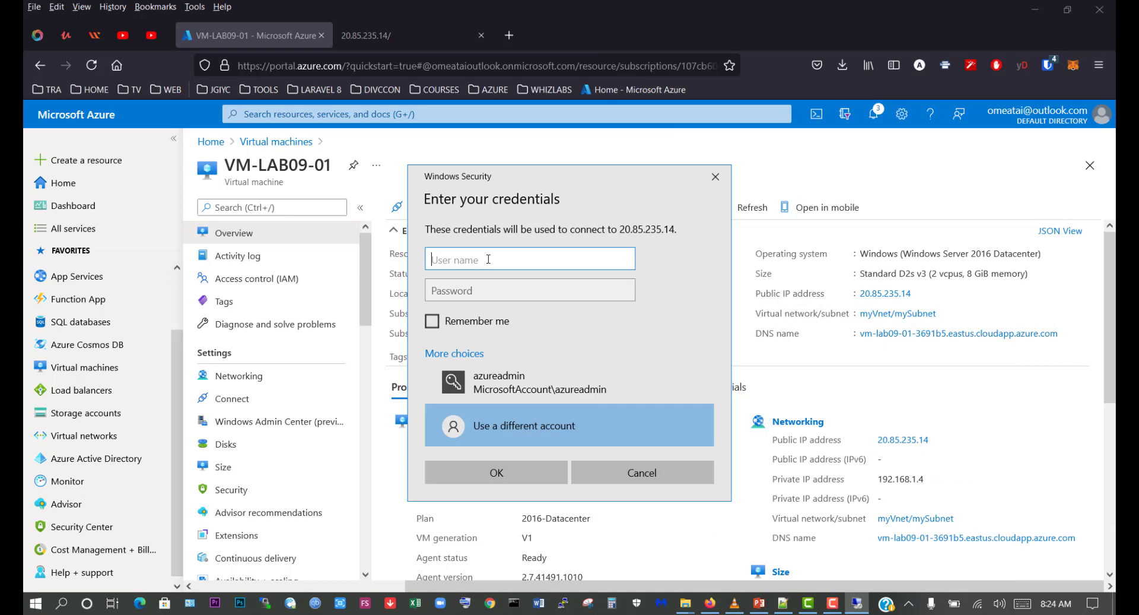
- Enter azureadmin as the user name and copy the account password from the LABS.txt notes in Notepad++
{"action": "type", "text": "azureadmin"}
{"action": "key", "text": "Tab"}
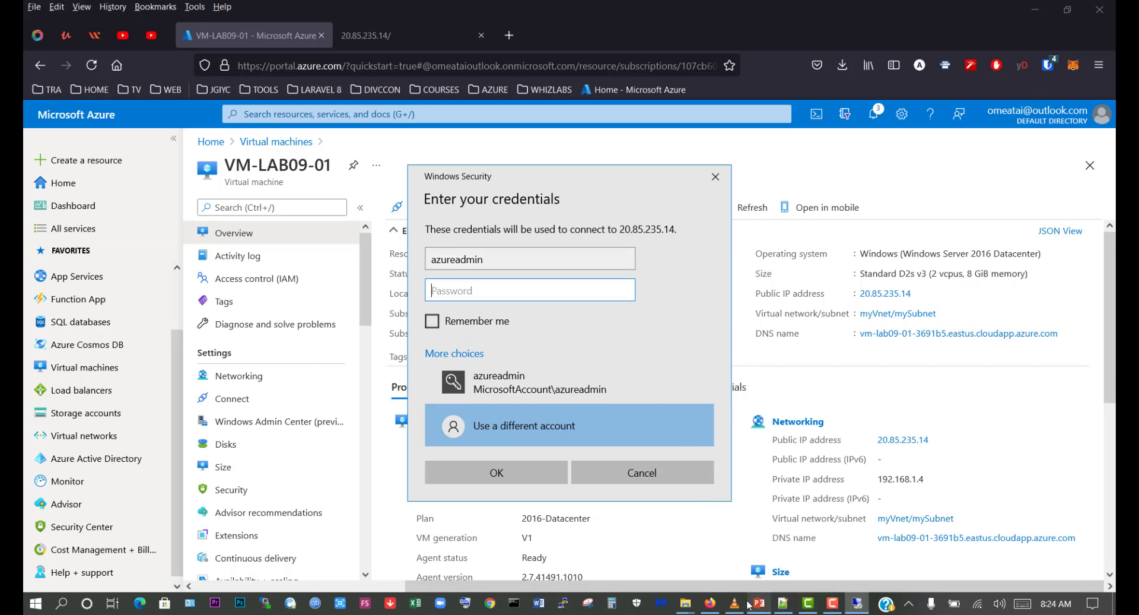
{"action": "left_click", "coordinate": [783, 603]}
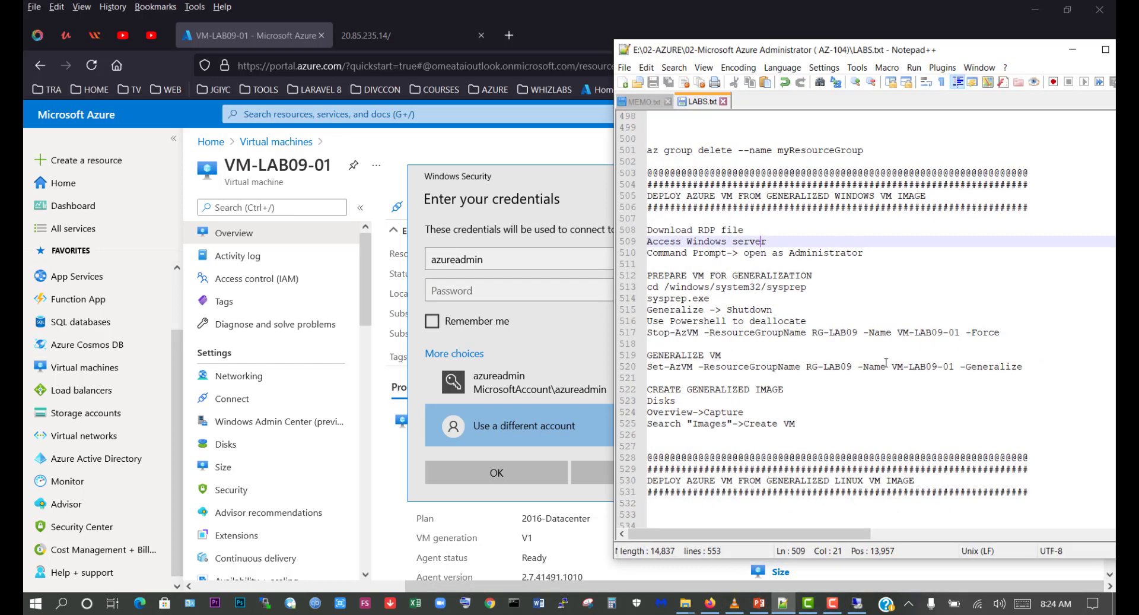
{"action": "scroll", "coordinate": [793, 319], "scroll_direction": "up", "scroll_amount": 8}
{"action": "scroll", "coordinate": [793, 319], "scroll_direction": "up", "scroll_amount": 12}
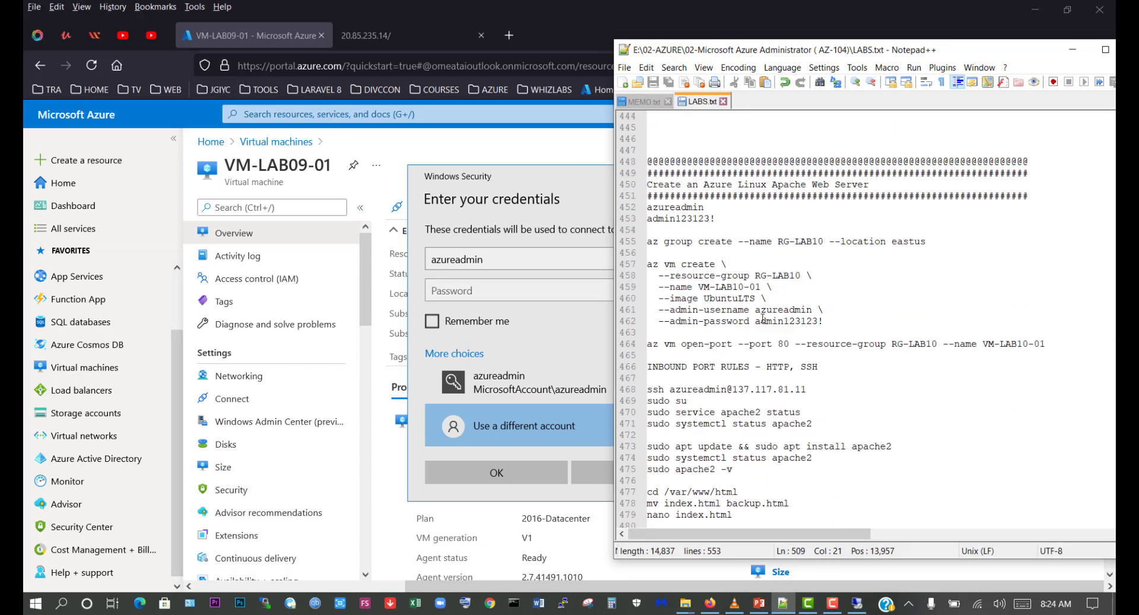
{"action": "left_click", "coordinate": [715, 287]}
{"action": "left_click", "coordinate": [648, 288], "text": "shift"}
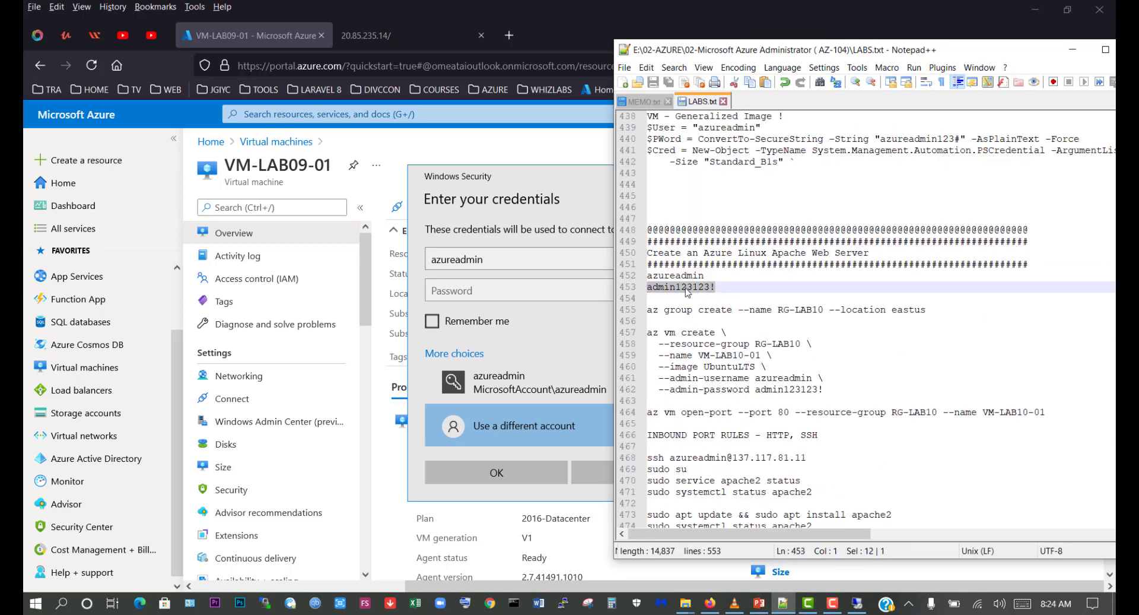
{"action": "right_click", "coordinate": [687, 290]}
{"action": "left_click", "coordinate": [712, 307]}
{"action": "scroll", "coordinate": [756, 338], "scroll_direction": "down", "scroll_amount": 6}
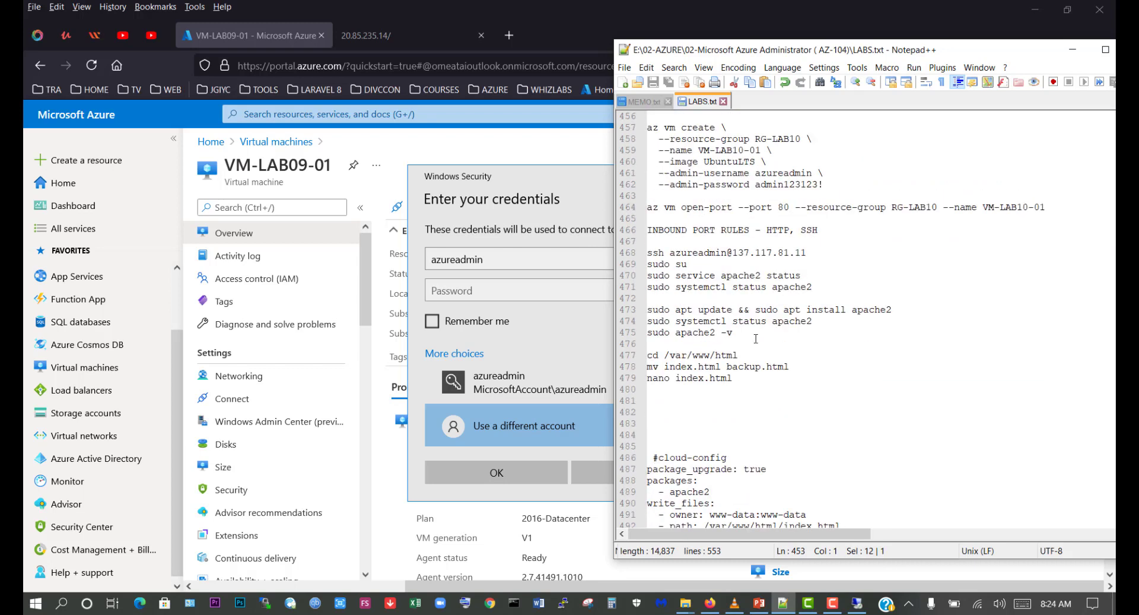
{"action": "scroll", "coordinate": [755, 338], "scroll_direction": "down", "scroll_amount": 15}
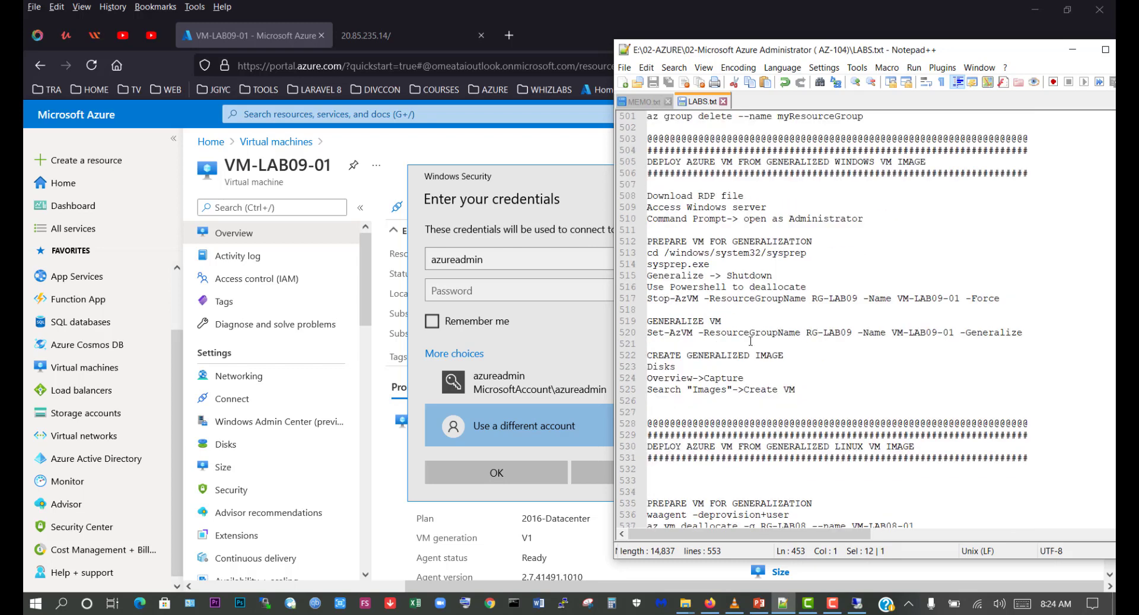
- Paste the account password for azureadmin, submit the credentials and accept the certificate warning to connect to VM-LAB09-01
{"action": "left_click", "coordinate": [493, 296]}
{"action": "right_click", "coordinate": [482, 290]}
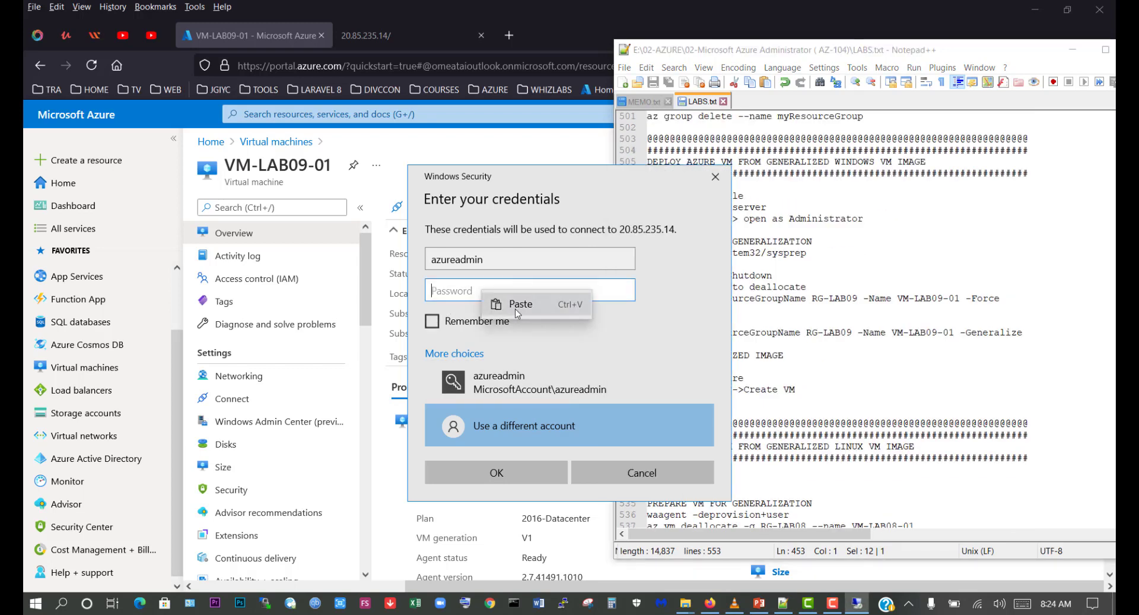
{"action": "left_click", "coordinate": [517, 304]}
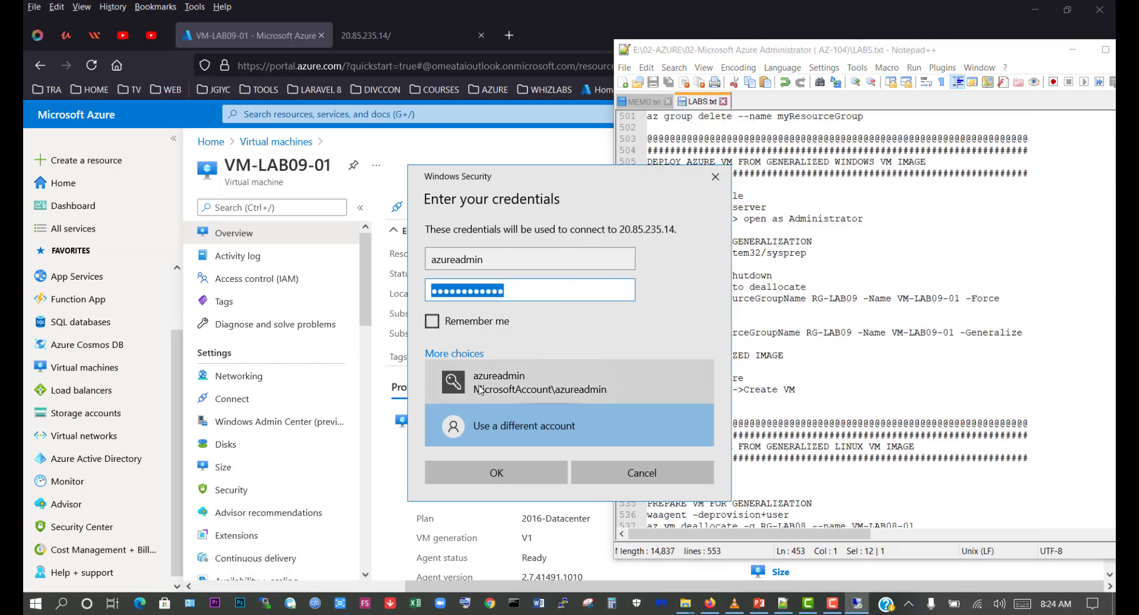
{"action": "left_click", "coordinate": [495, 475]}
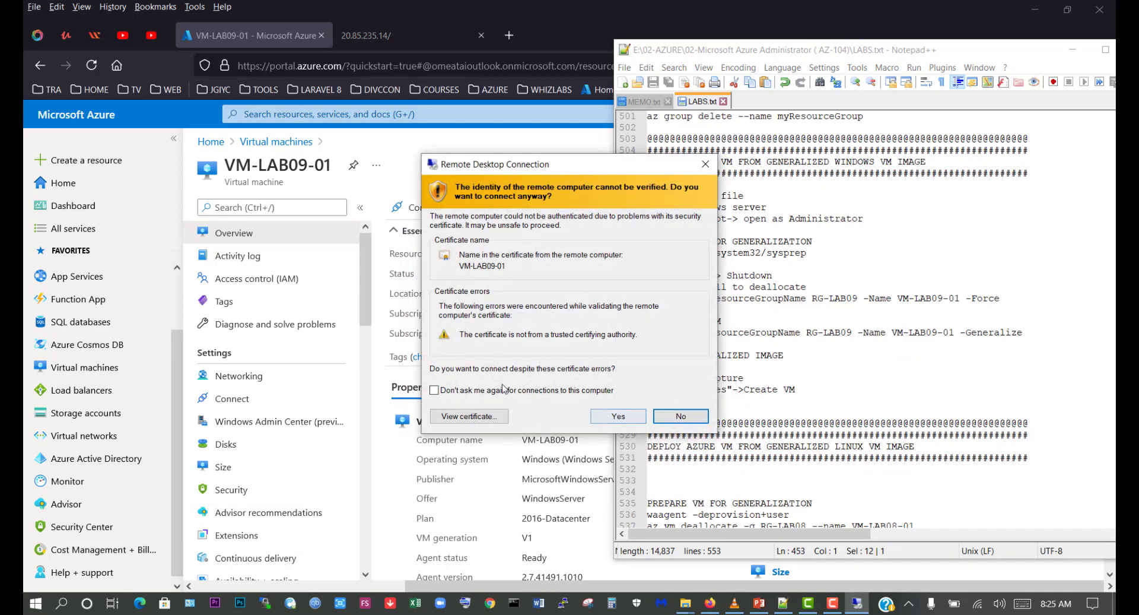
{"action": "left_click", "coordinate": [606, 424]}
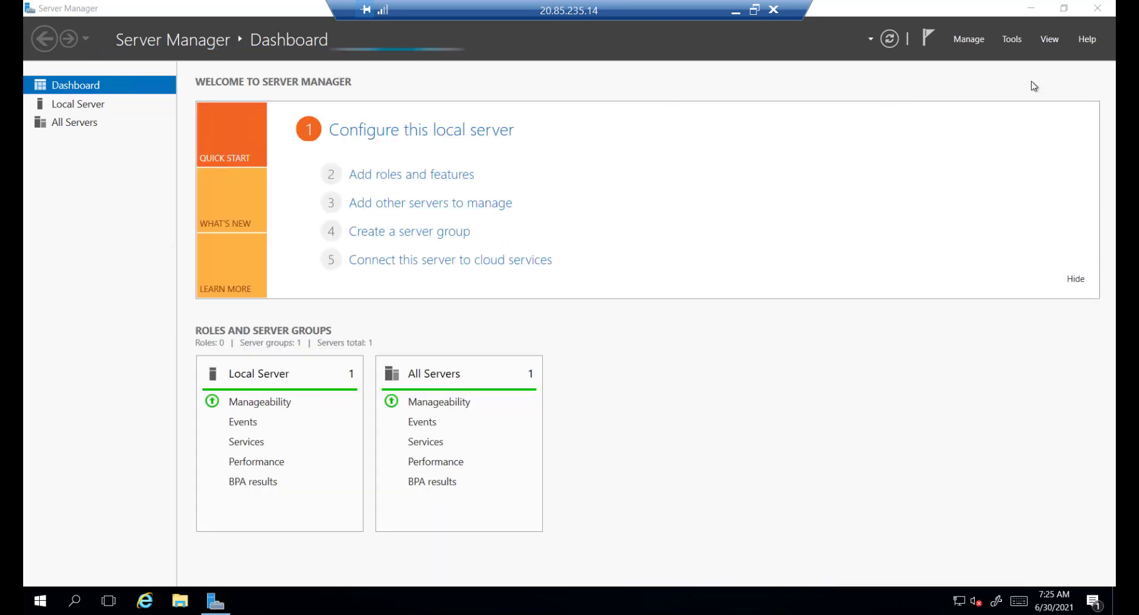
- Minimize Server Manager on the remote server, search for command and run Command Prompt as administrator
{"action": "left_click", "coordinate": [1034, 8]}
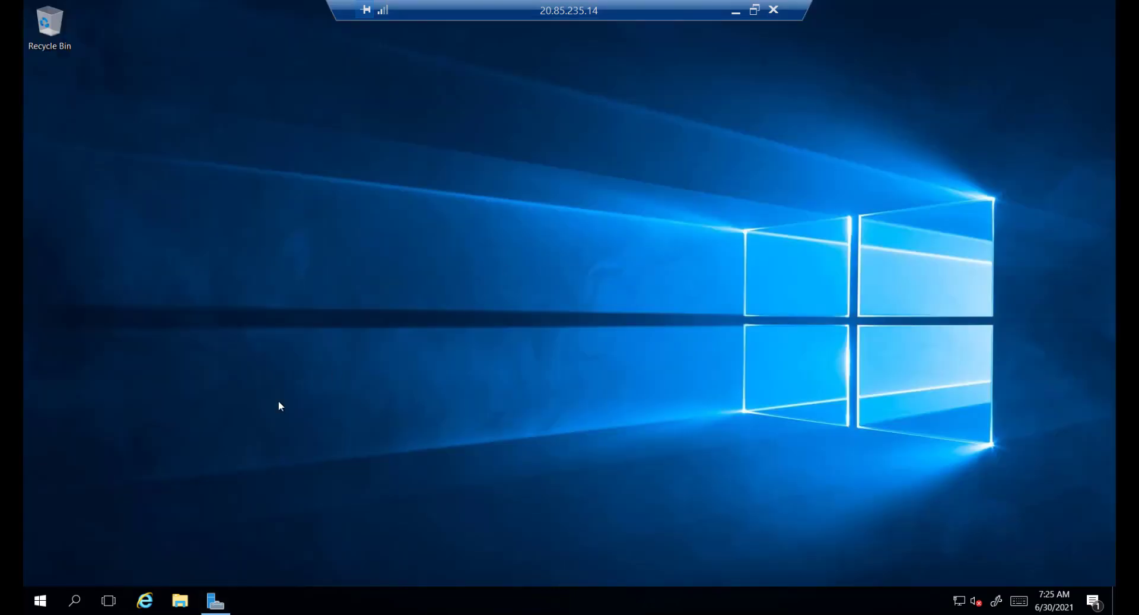
{"action": "left_click", "coordinate": [73, 602]}
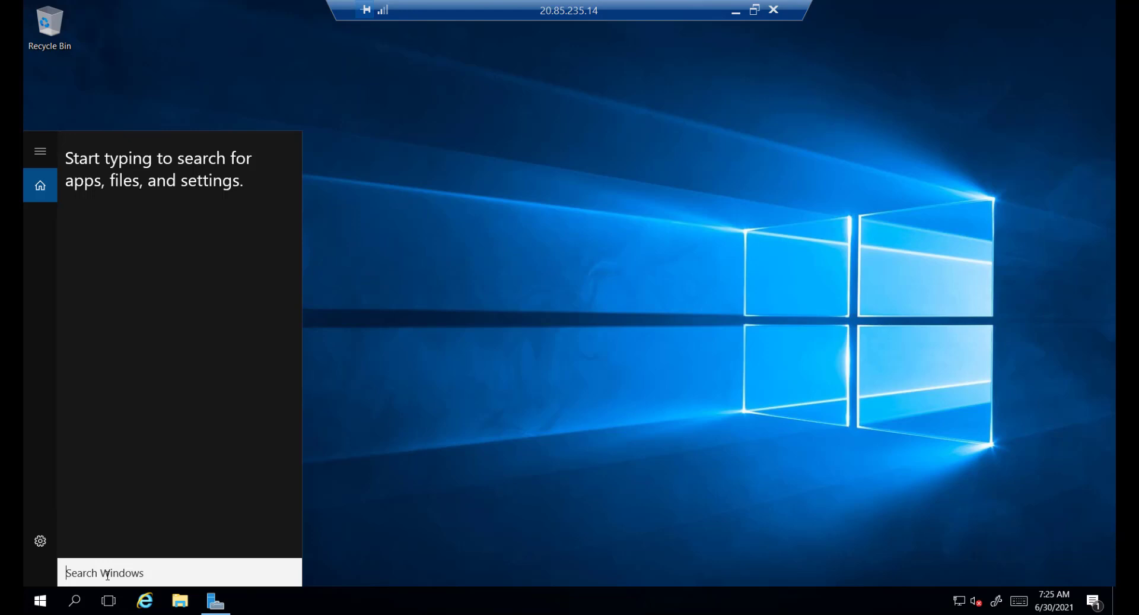
{"action": "type", "text": "c"}
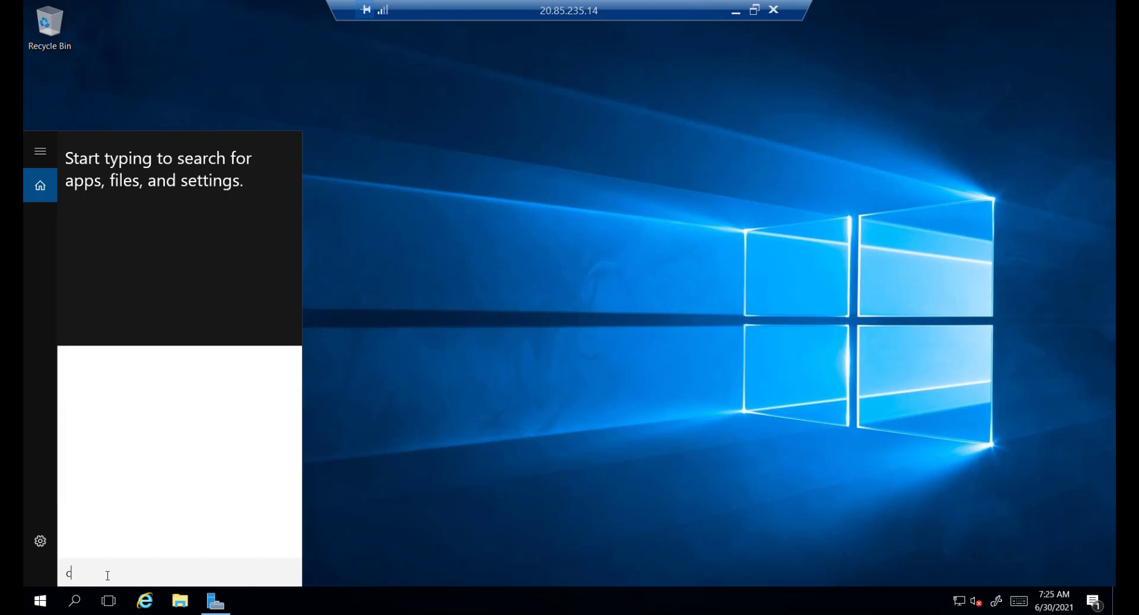
{"action": "type", "text": "ommand"}
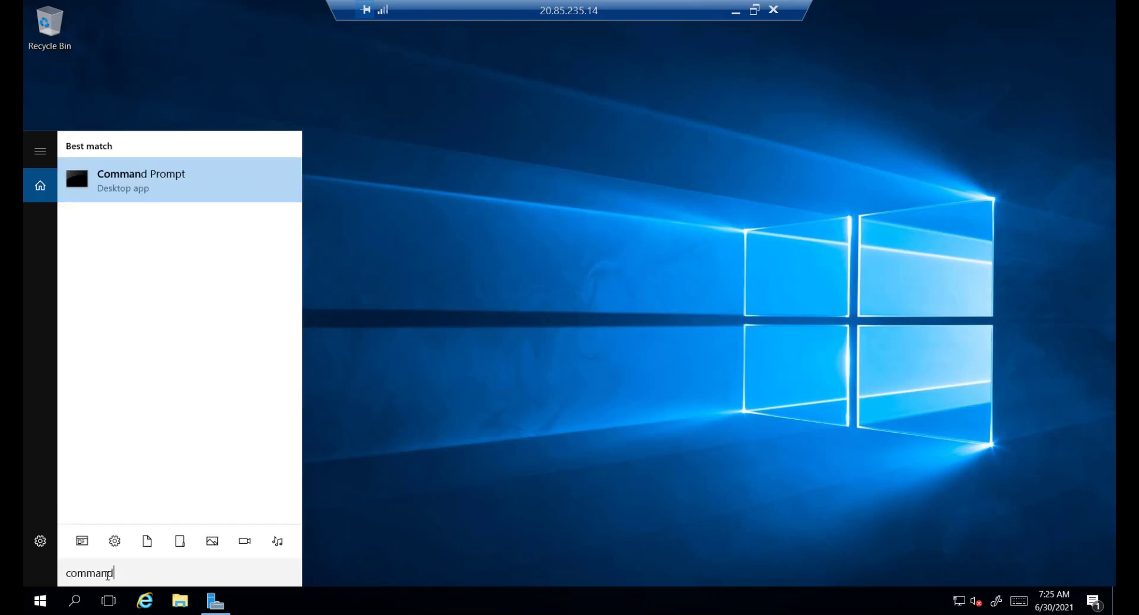
{"action": "right_click", "coordinate": [194, 189]}
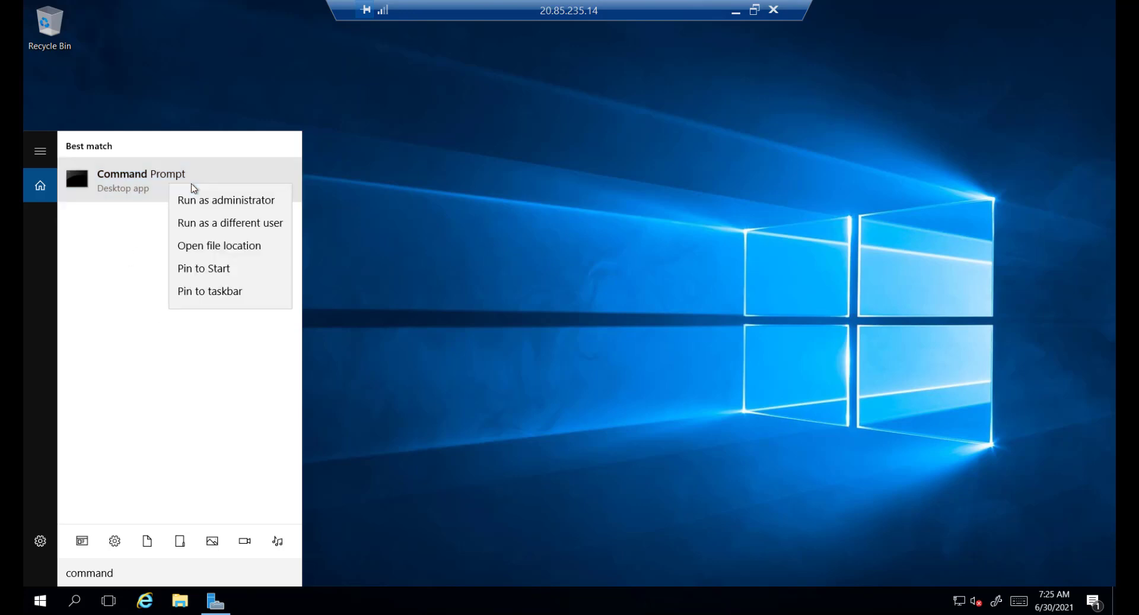
{"action": "left_click", "coordinate": [235, 205]}
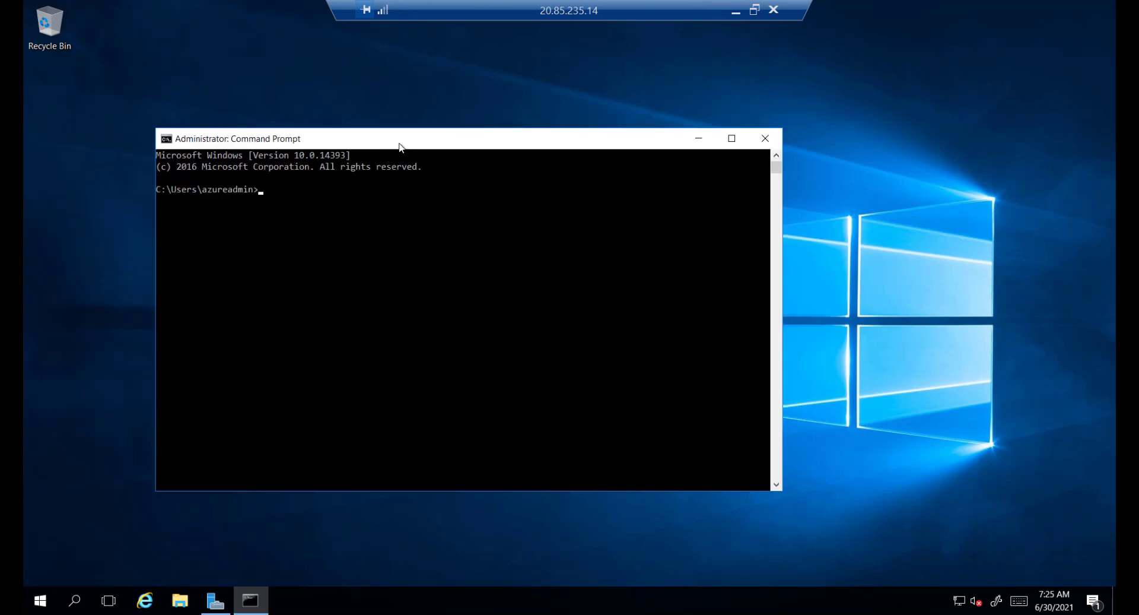
{"action": "left_click_drag", "start_coordinate": [401, 145], "coordinate": [507, 129]}
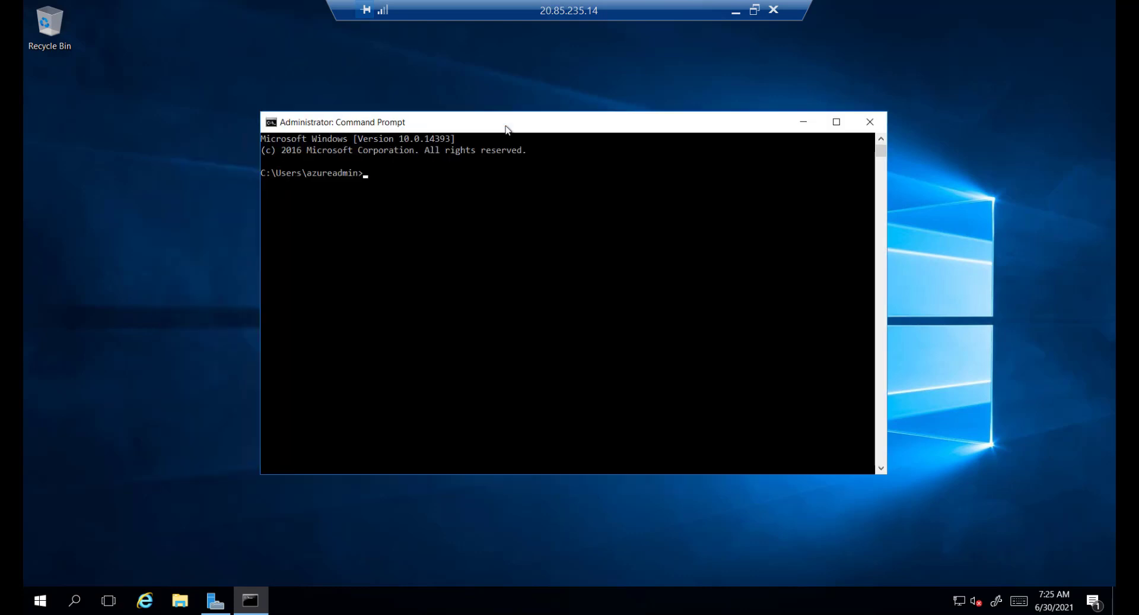
{"action": "left_click", "coordinate": [368, 179]}
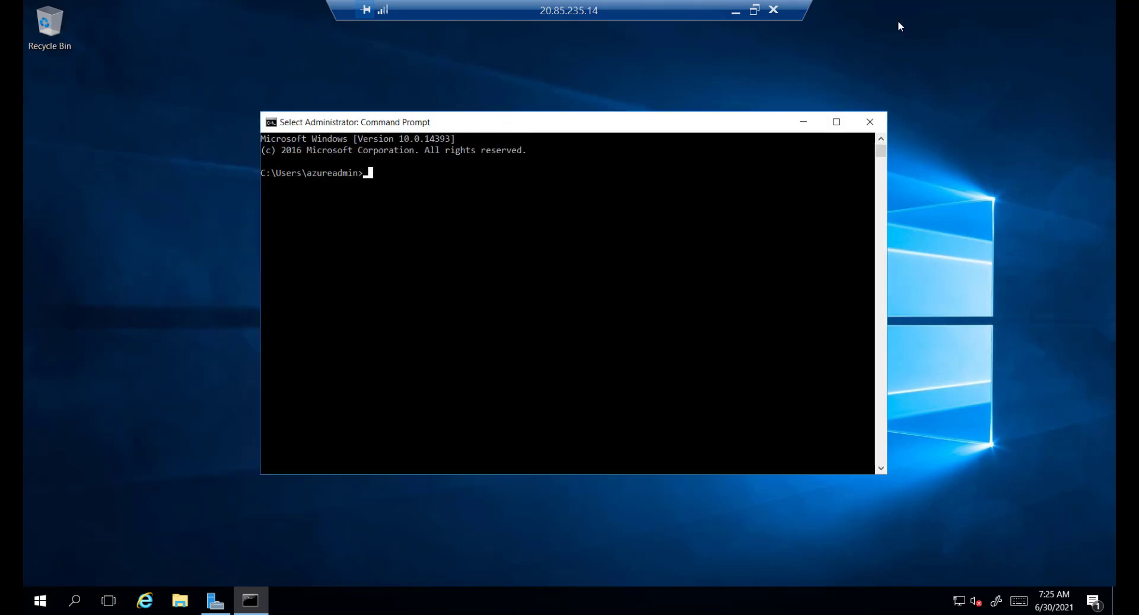
- Minimize the remote session and read the generalization preparation lines in LABS.txt in Notepad++, especially the sysprep directory path
{"action": "left_click", "coordinate": [735, 11]}
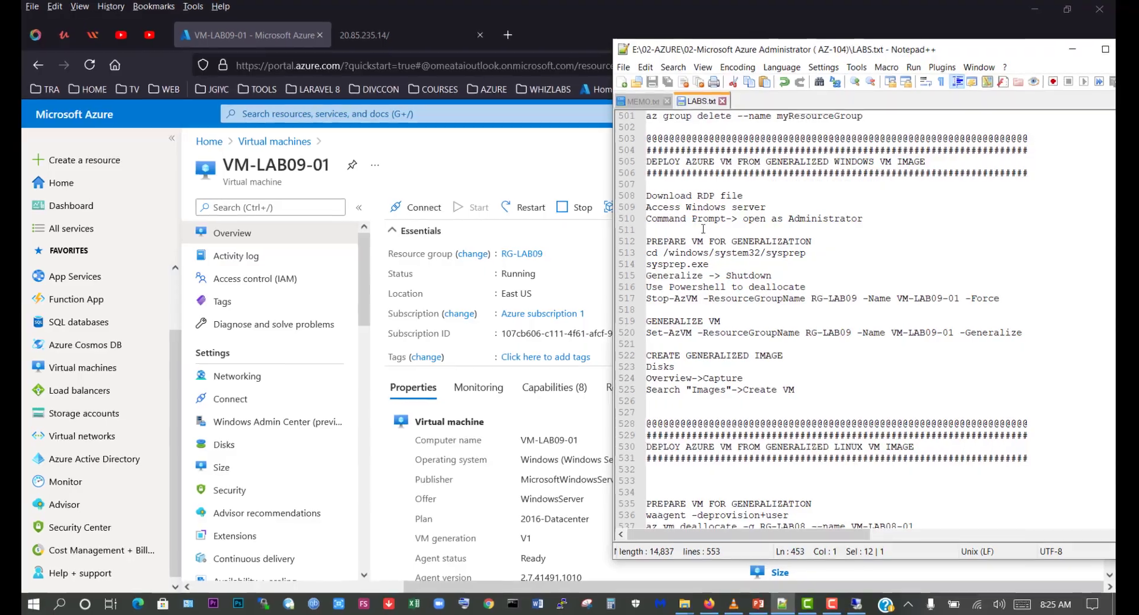
{"action": "left_click", "coordinate": [703, 230]}
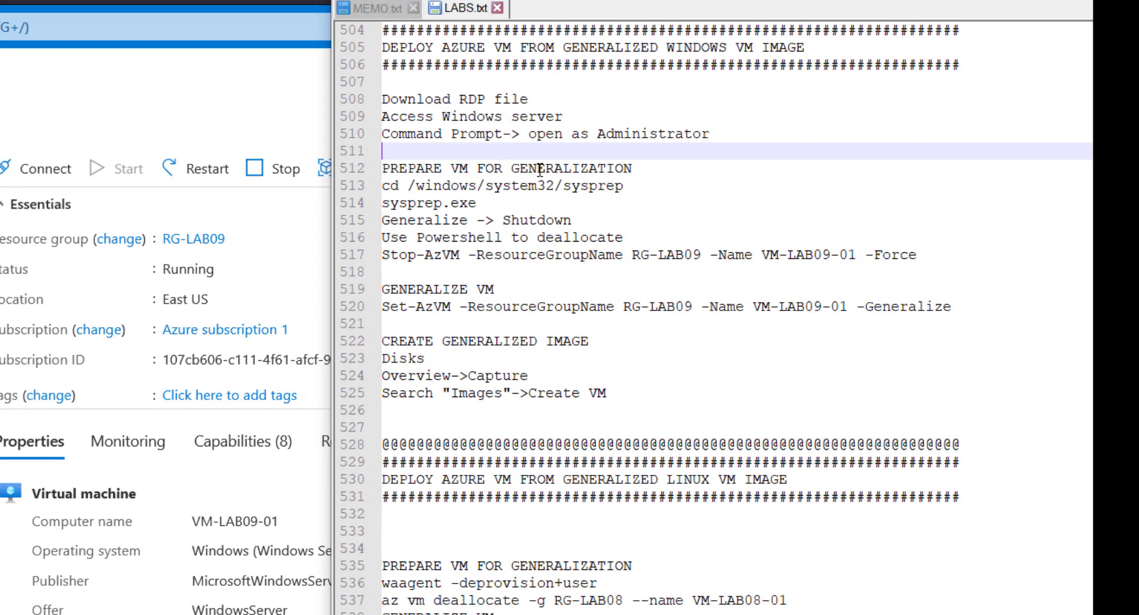
{"action": "left_click", "coordinate": [647, 170]}
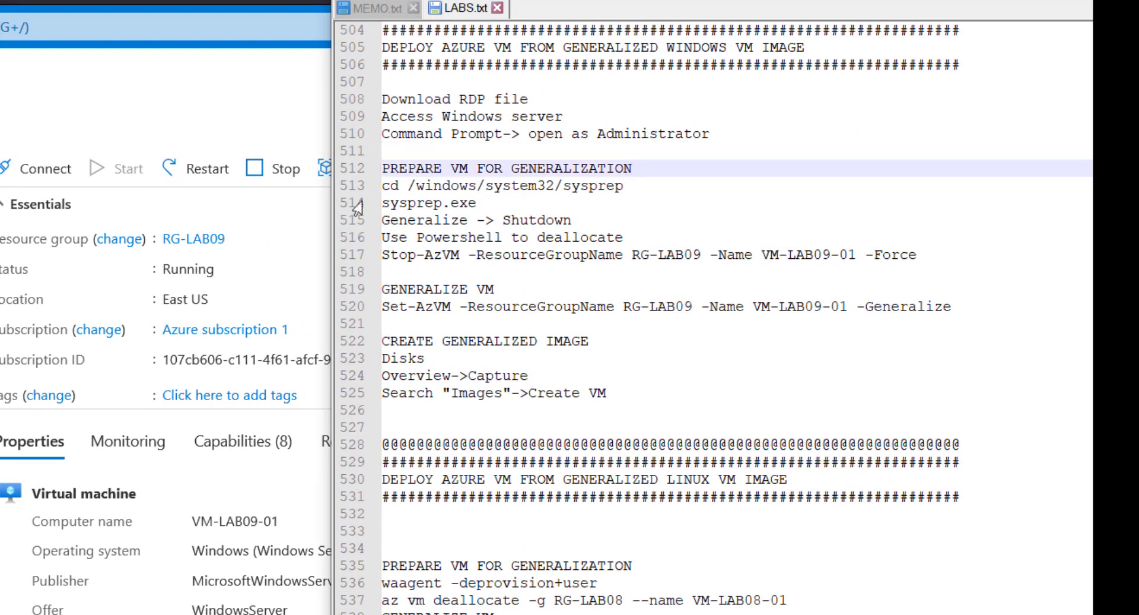
{"action": "left_click", "coordinate": [389, 187]}
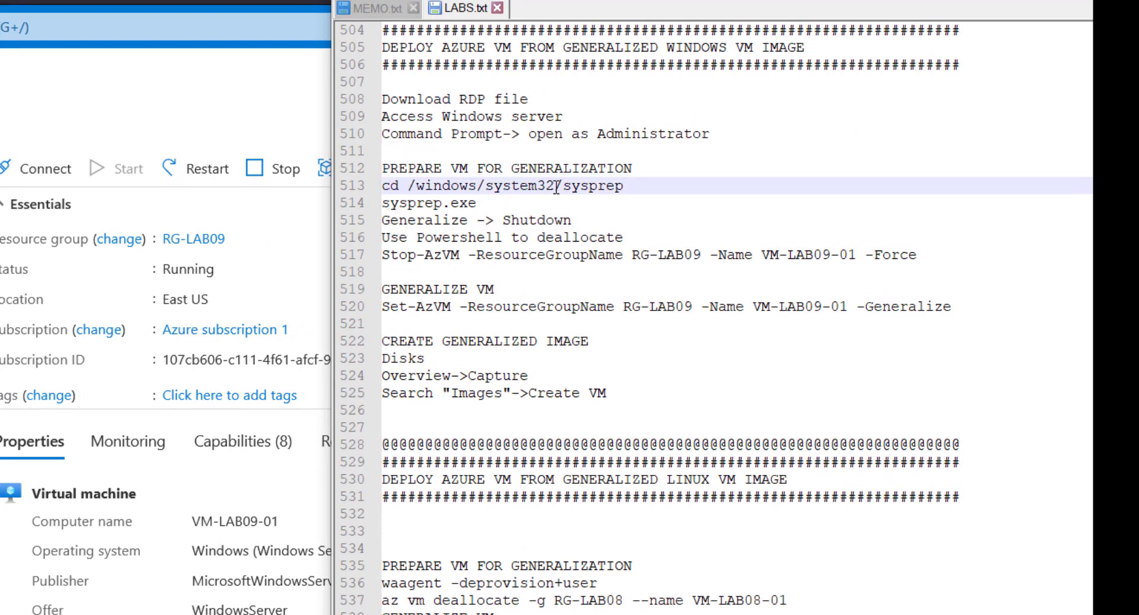
{"action": "left_click_drag", "start_coordinate": [564, 186], "coordinate": [624, 186]}
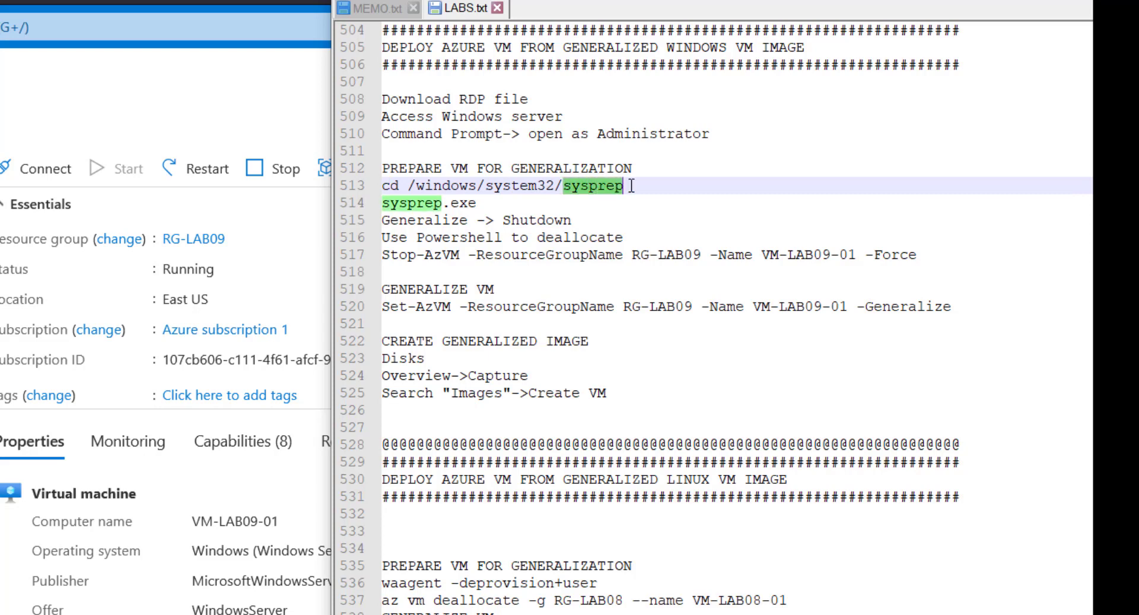
{"action": "left_click", "coordinate": [633, 186]}
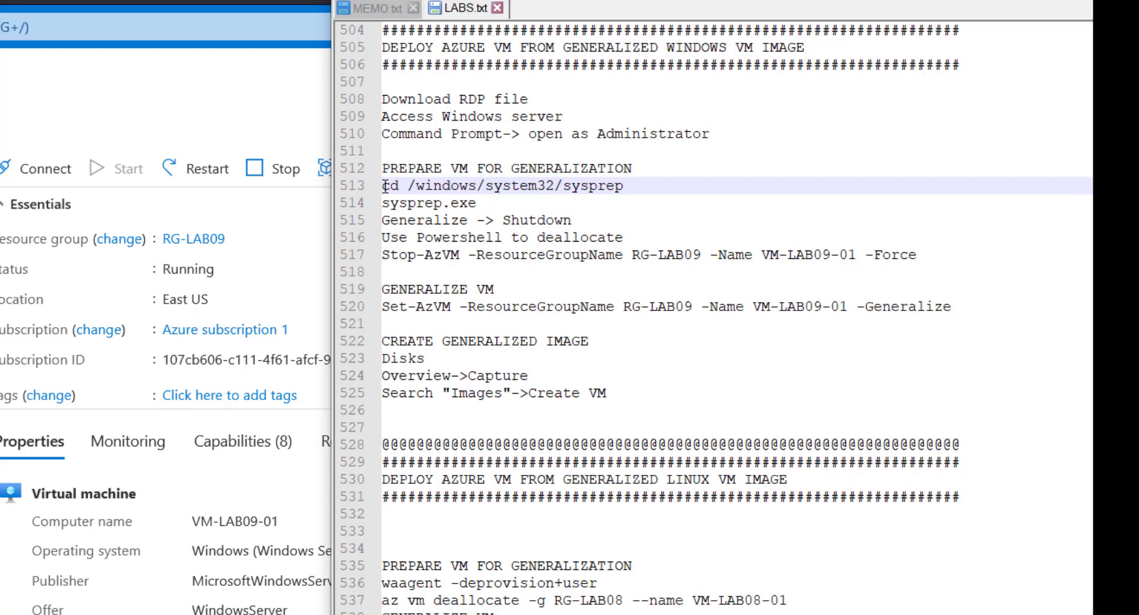
{"action": "left_click_drag", "start_coordinate": [382, 185], "coordinate": [463, 187]}
{"action": "left_click", "coordinate": [495, 189]}
{"action": "left_click_drag", "start_coordinate": [538, 190], "coordinate": [623, 188]}
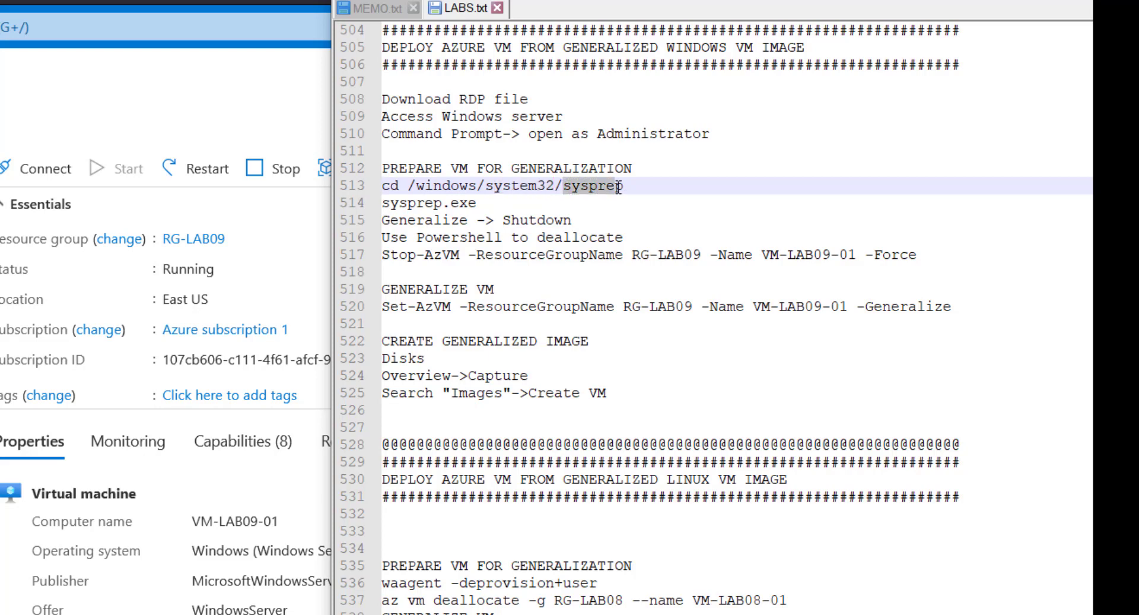
{"action": "left_click", "coordinate": [621, 188]}
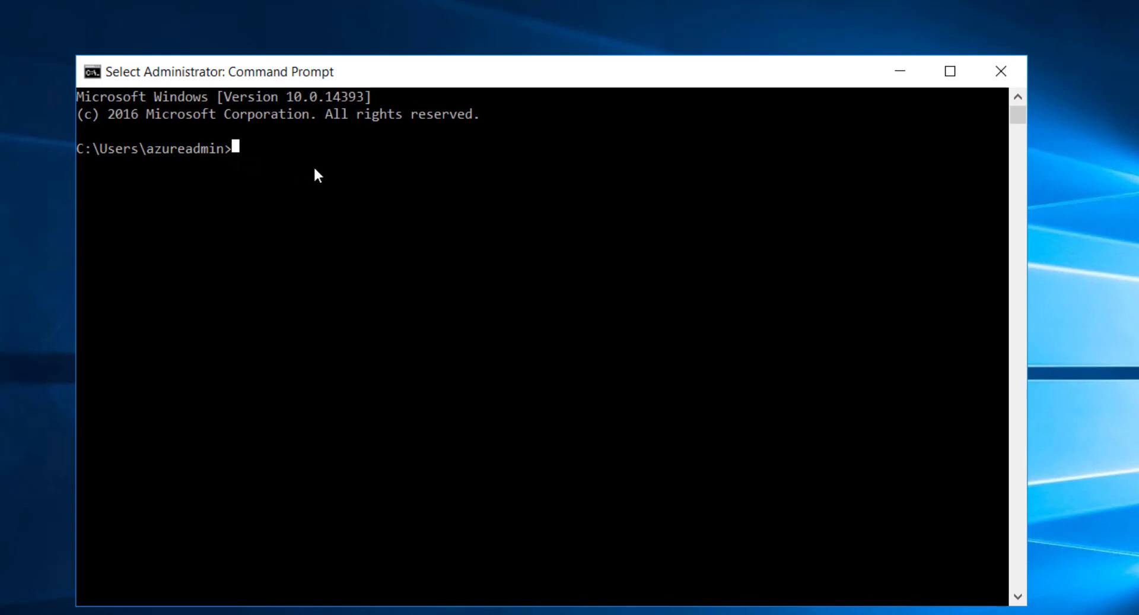
- In the remote Command Prompt, change to the /windows/system32/sysprep directory and run sysprep.exe
{"action": "type", "text": "cd"}
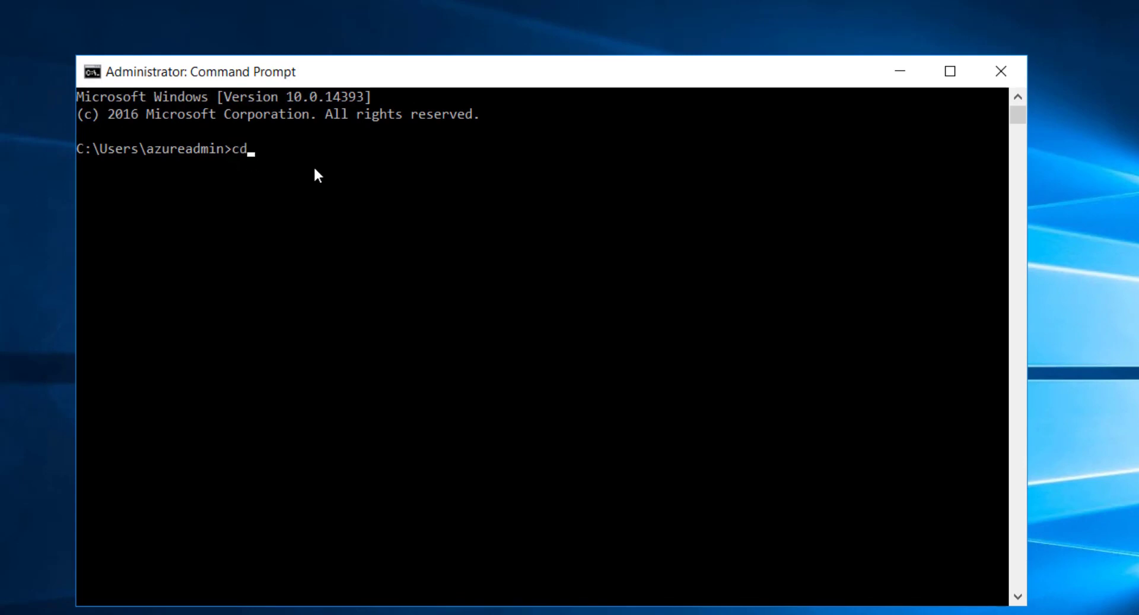
{"action": "type", "text": " /windows/system32/sysprep"}
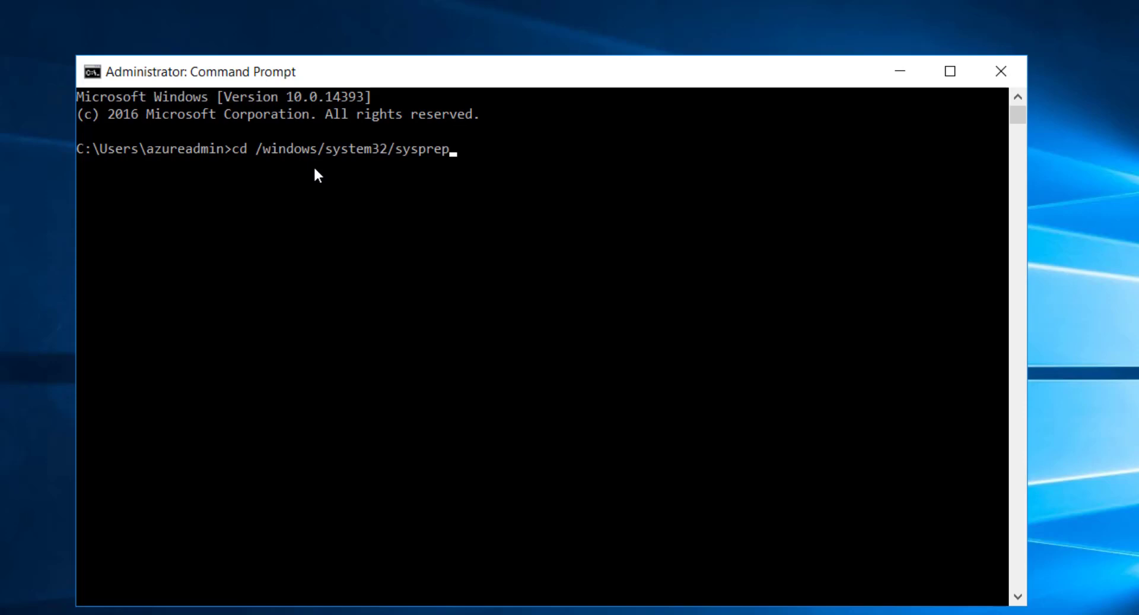
{"action": "key", "text": "Return"}
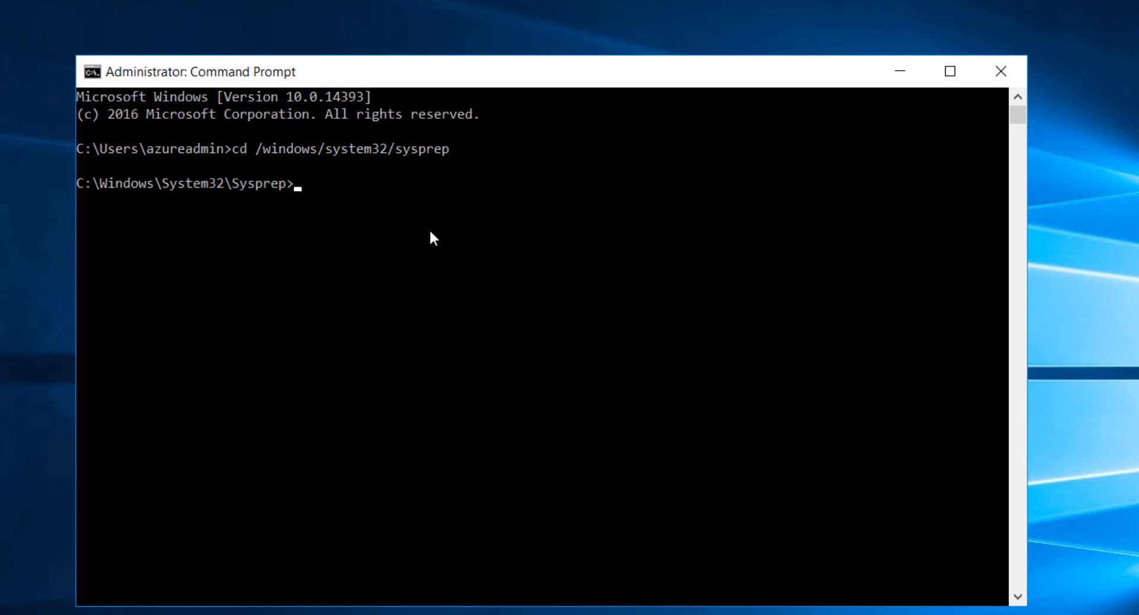
{"action": "type", "text": "sysprep.exe"}
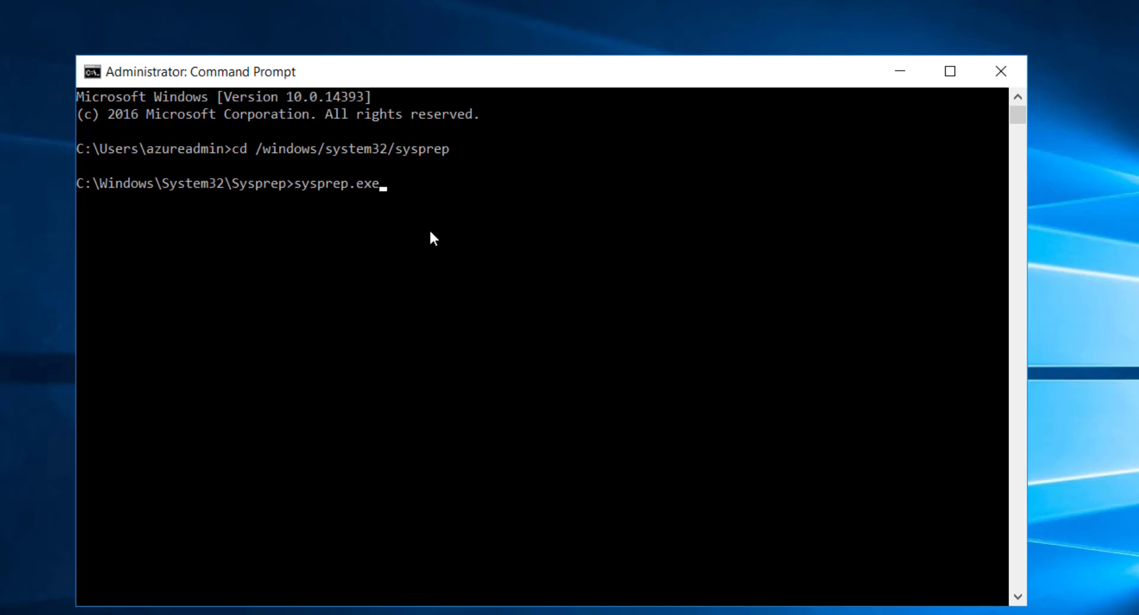
{"action": "key", "text": "Return"}
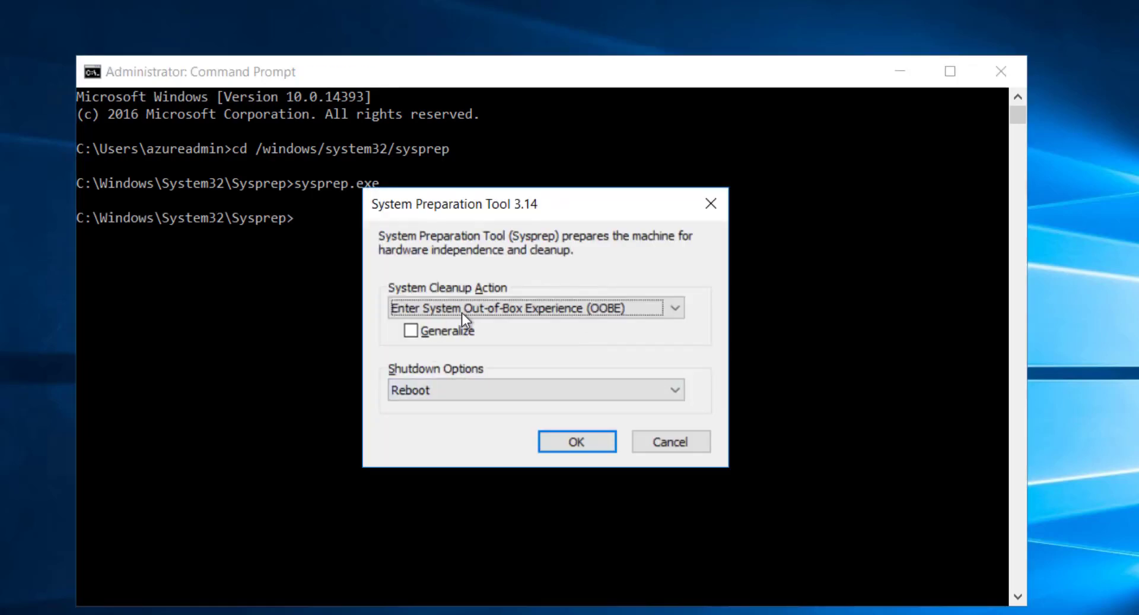
- Run the System Preparation Tool with Enter System Out-of-Box Experience (OOBE), Generalize enabled and Shutdown as the shutdown option
{"action": "left_click", "coordinate": [593, 312]}
{"action": "left_click", "coordinate": [581, 329]}
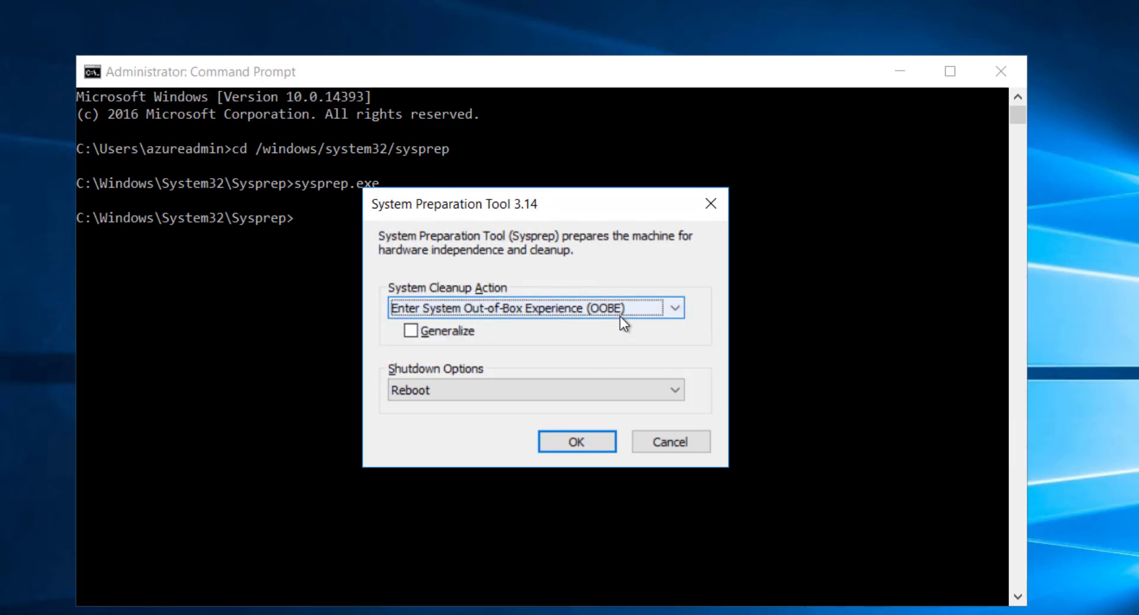
{"action": "left_click", "coordinate": [414, 330]}
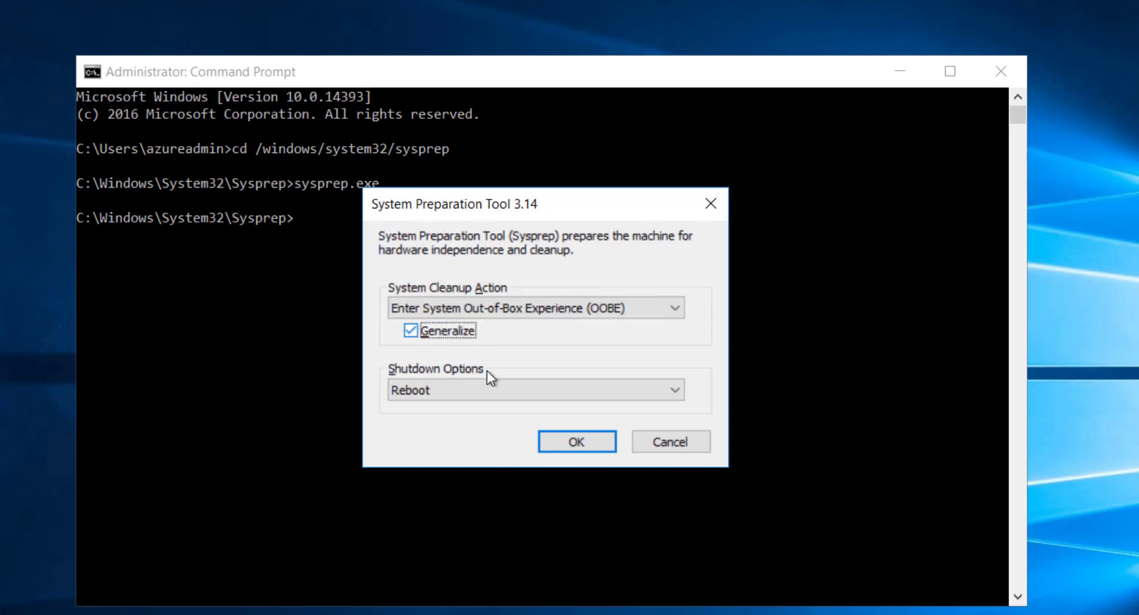
{"action": "left_click", "coordinate": [449, 389]}
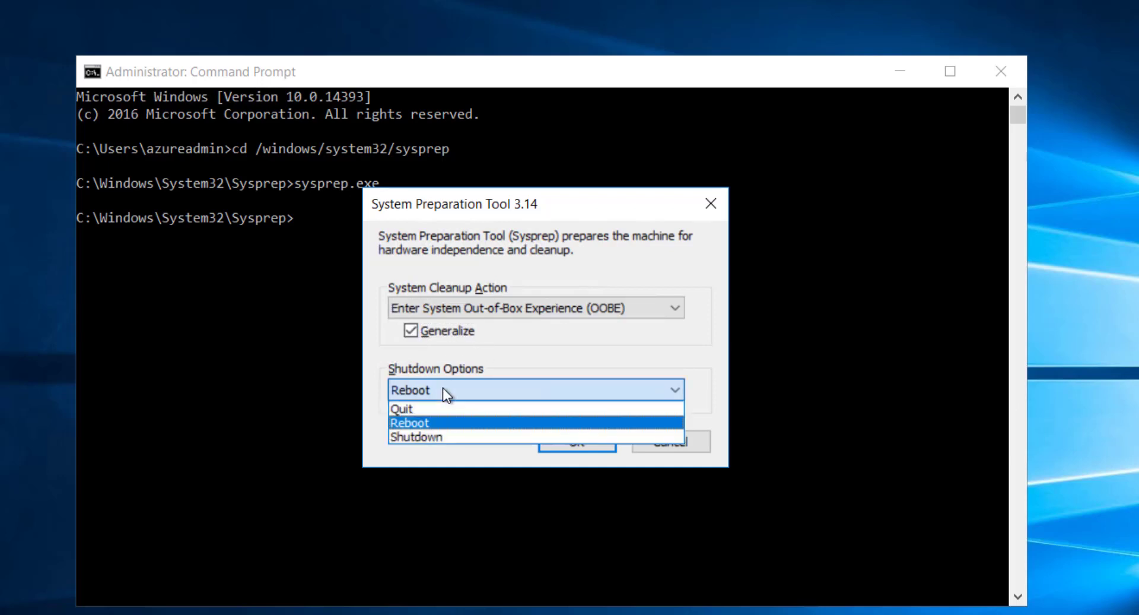
{"action": "left_click", "coordinate": [431, 436]}
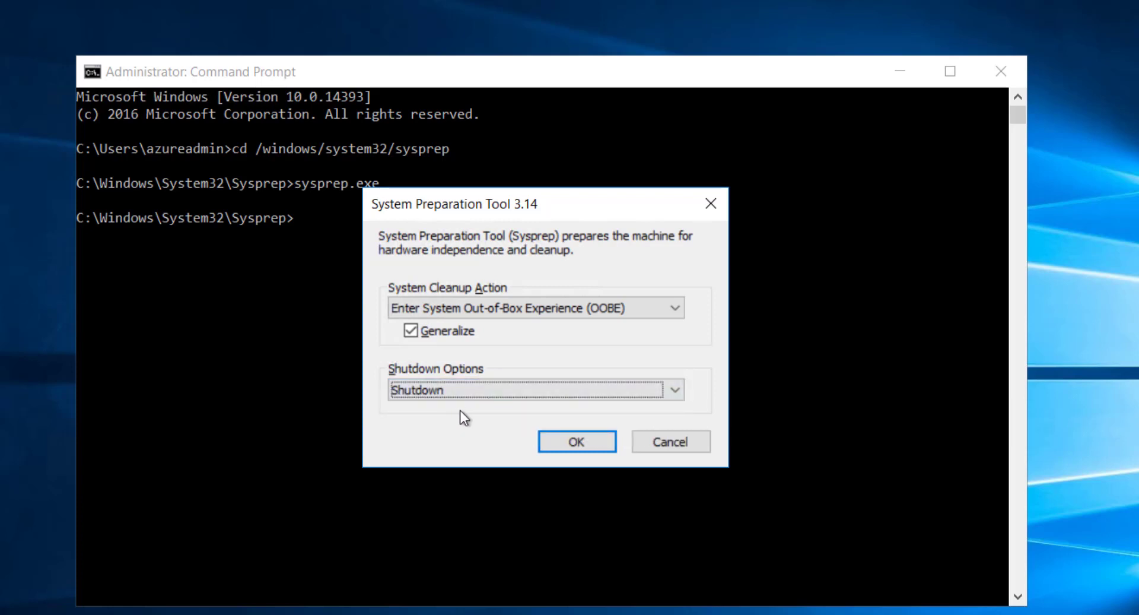
{"action": "left_click", "coordinate": [565, 443]}
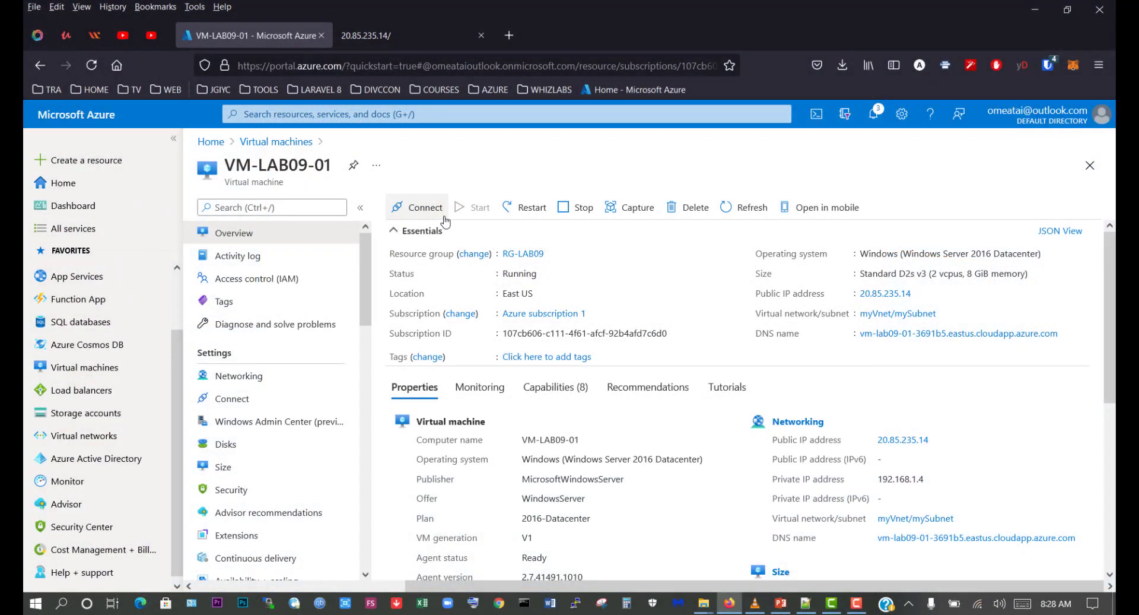
- Refresh the VM-LAB09-01 overview in the Azure portal to check its status, and open a Cloud Shell PowerShell session
{"action": "left_click", "coordinate": [747, 208]}
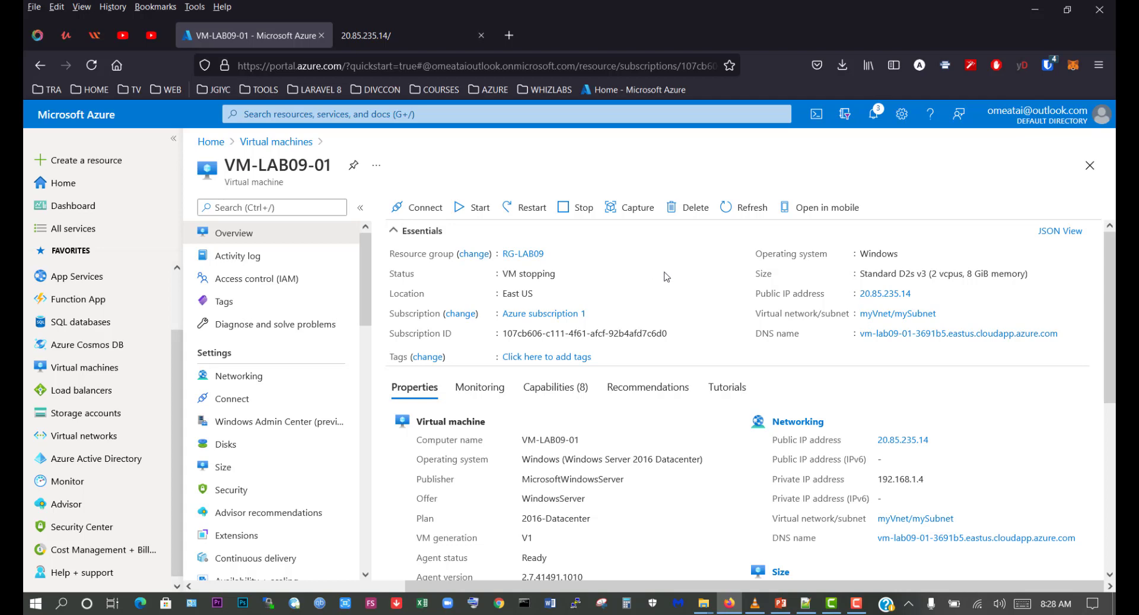
{"action": "left_click", "coordinate": [736, 209]}
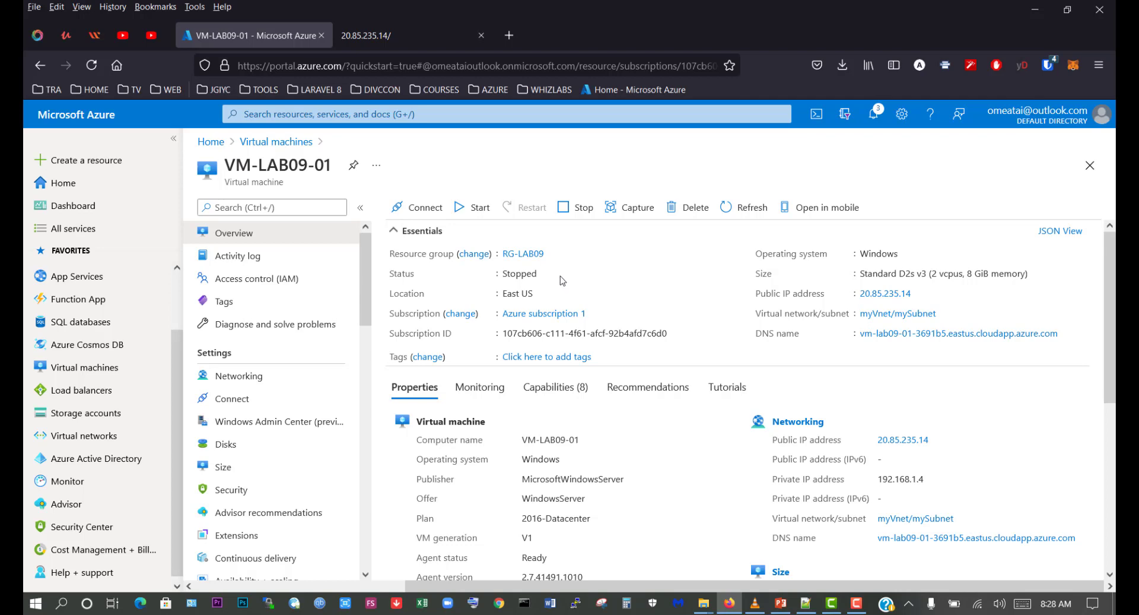
{"action": "left_click", "coordinate": [816, 116]}
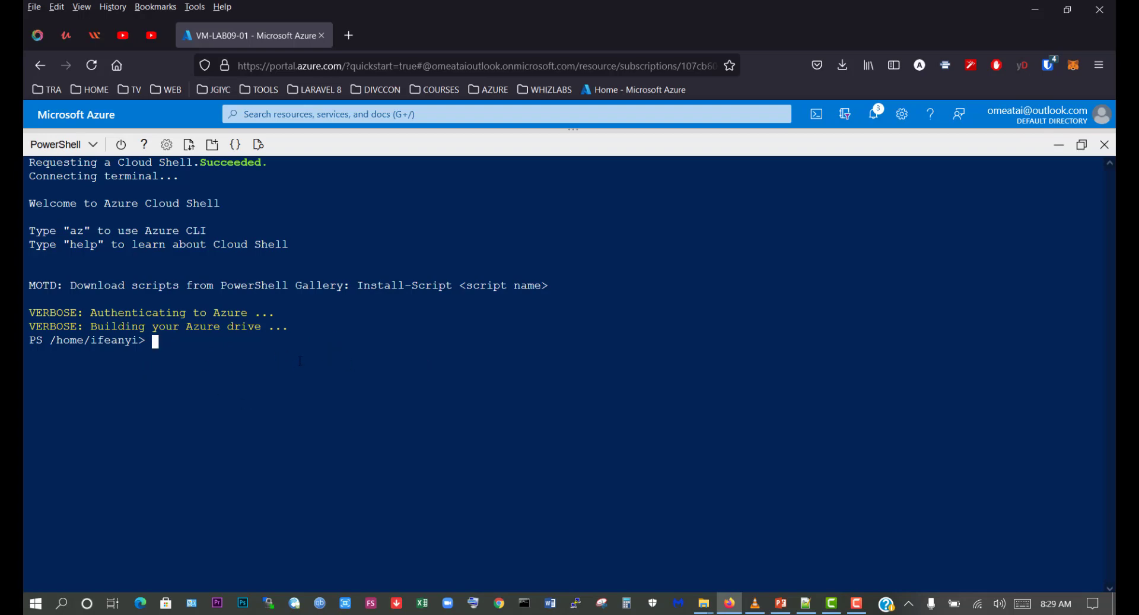
- Copy the Stop-AzVM command for VM-LAB09-01 in RG-LAB09 with -Force from LABS.txt and run it in the Cloud Shell PowerShell session
{"action": "key", "text": "alt+Tab"}
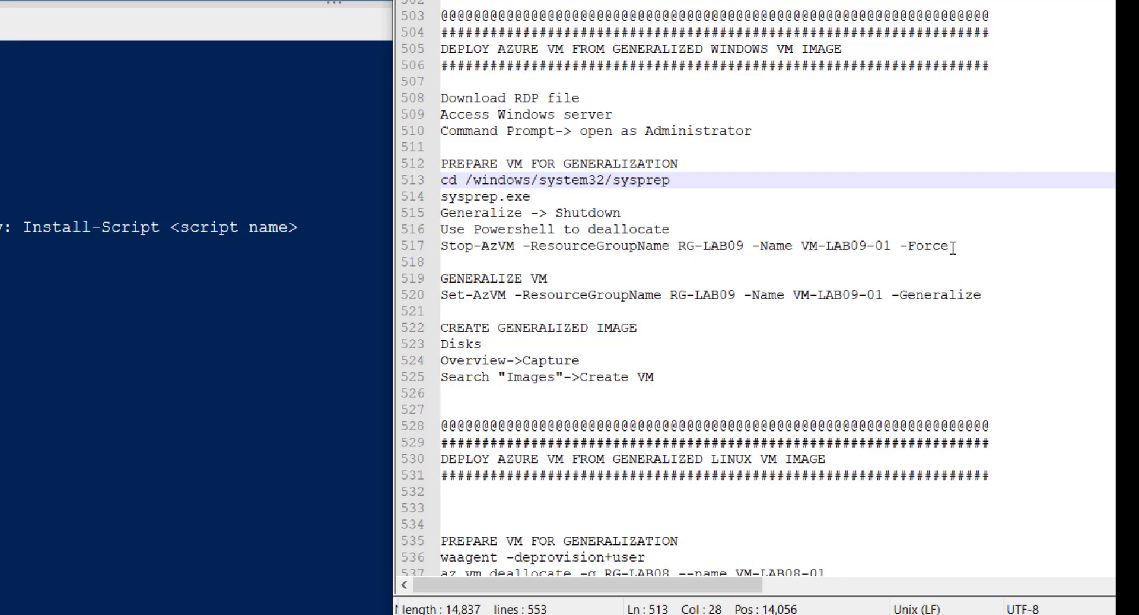
{"action": "left_click_drag", "start_coordinate": [444, 247], "coordinate": [1015, 246]}
{"action": "right_click", "coordinate": [788, 246]}
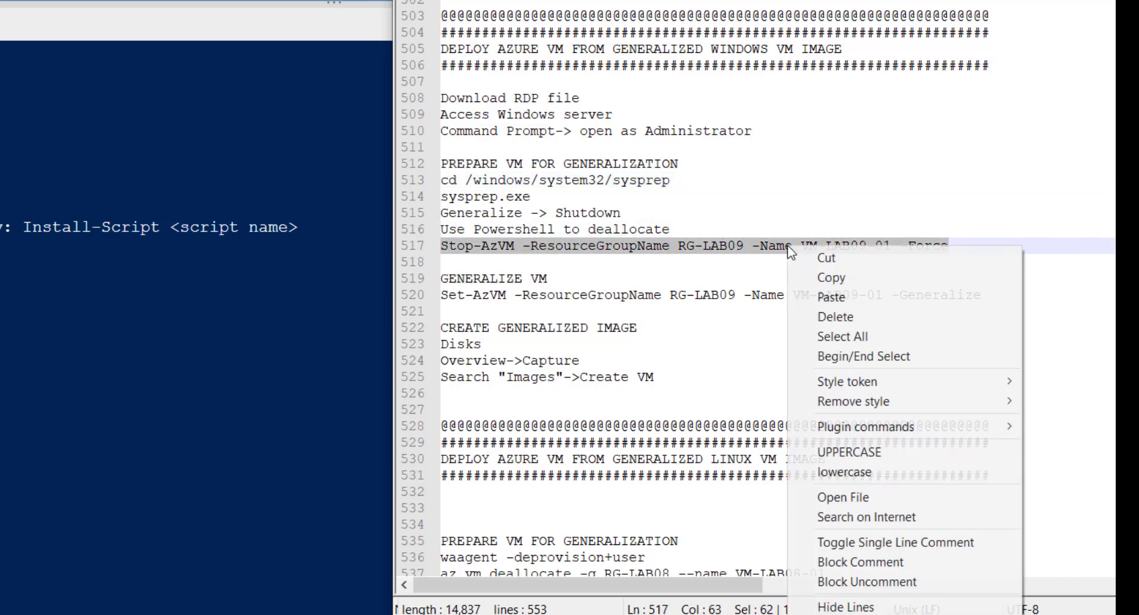
{"action": "left_click", "coordinate": [828, 277]}
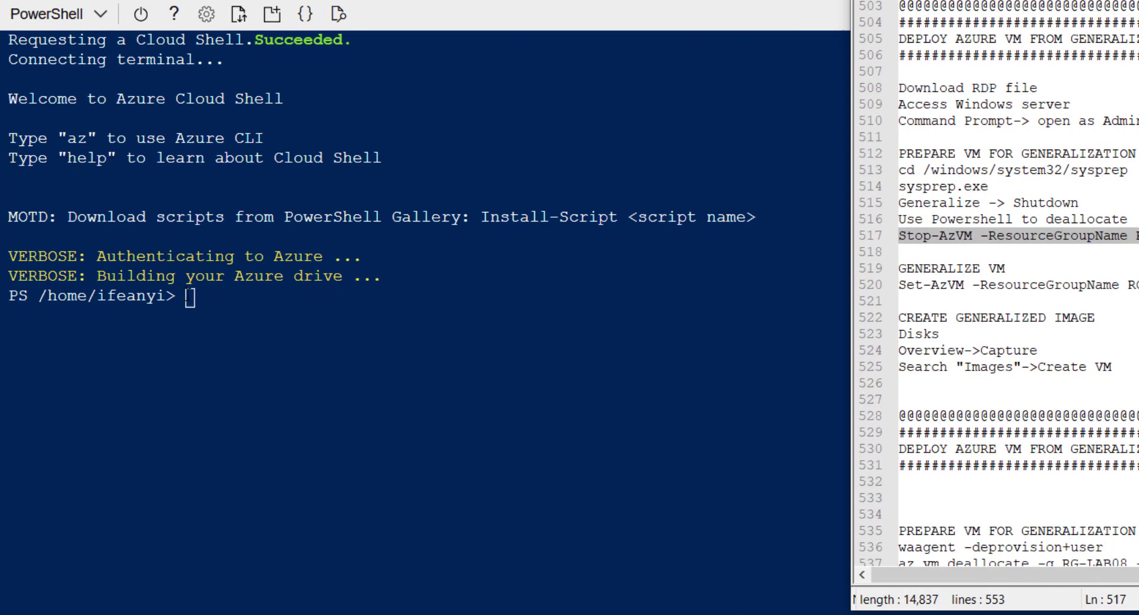
{"action": "right_click", "coordinate": [193, 295]}
{"action": "left_click", "coordinate": [222, 445]}
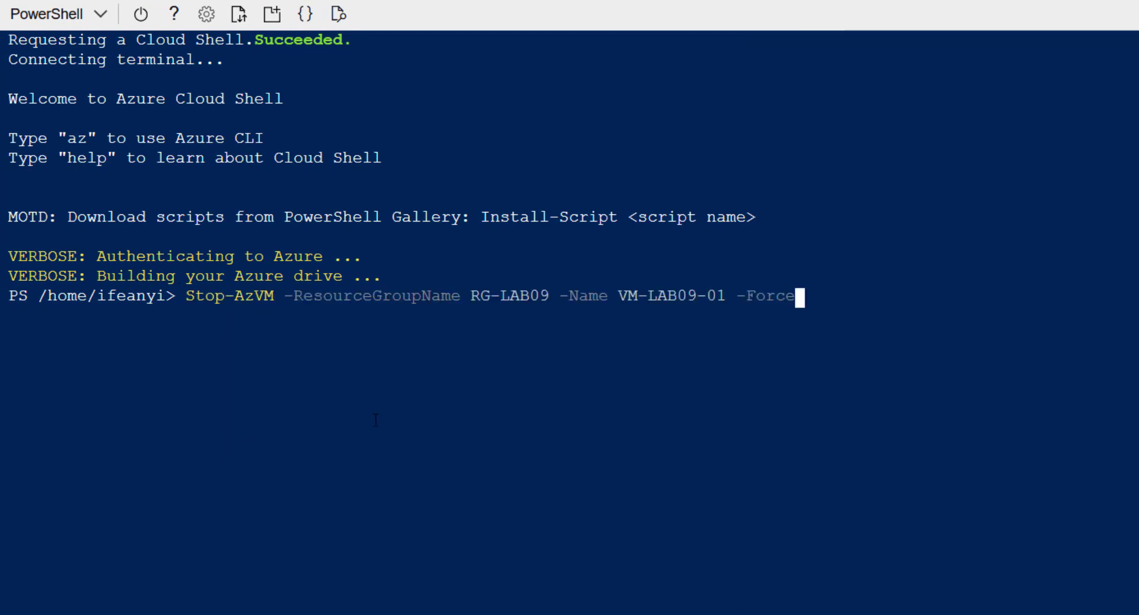
{"action": "key", "text": "Return"}
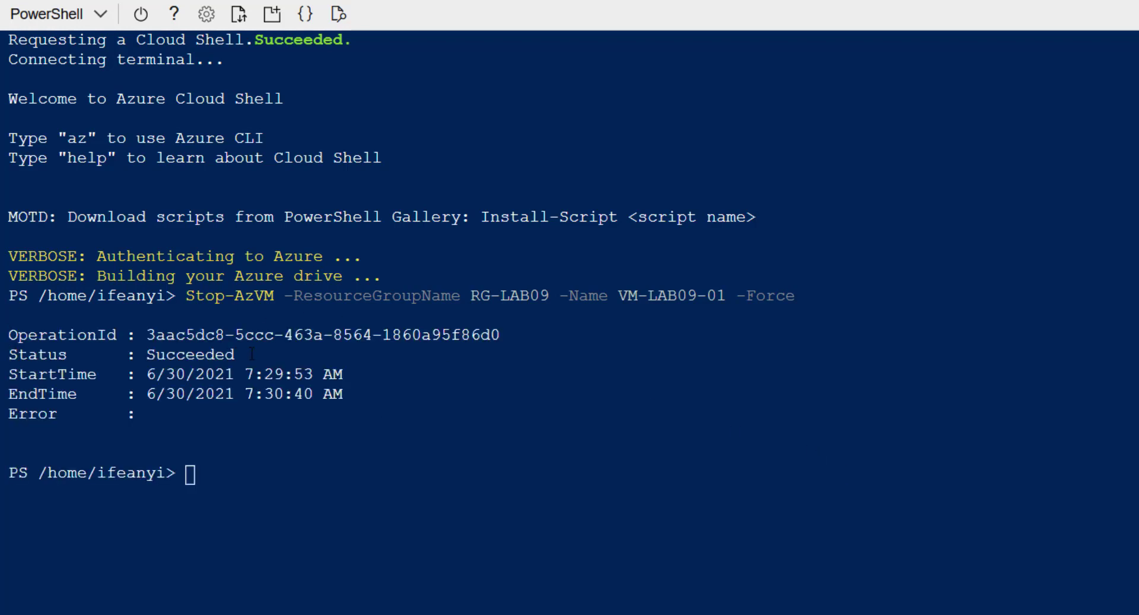
- Check the Status line of the command output, and refresh the VM-LAB09-01 overview to check the machine's status
{"action": "left_click_drag", "start_coordinate": [254, 357], "coordinate": [1, 363]}
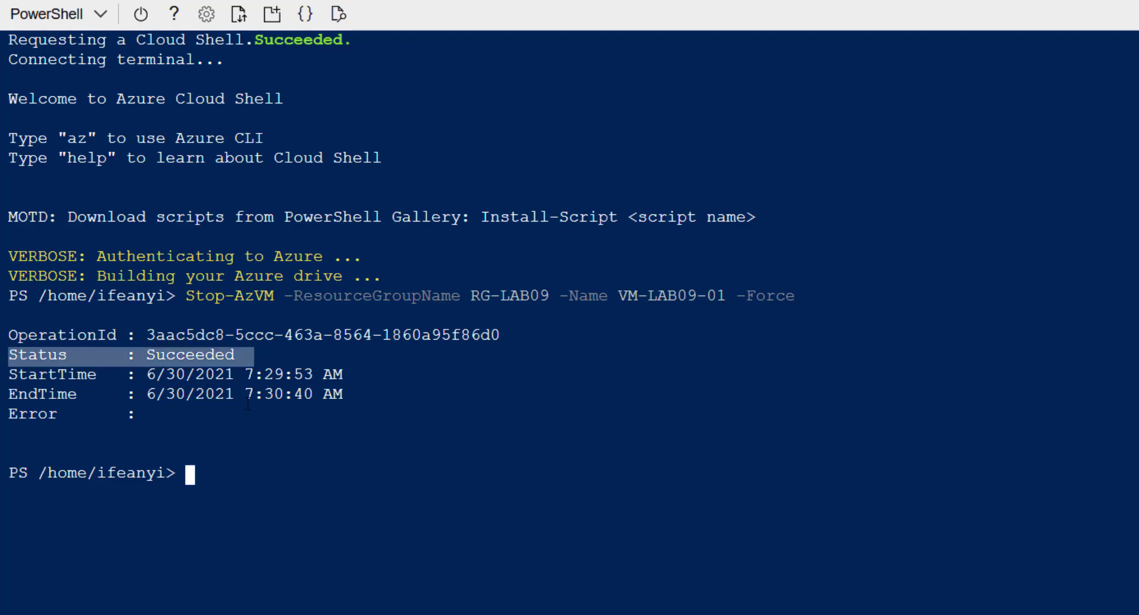
{"action": "left_click", "coordinate": [315, 509]}
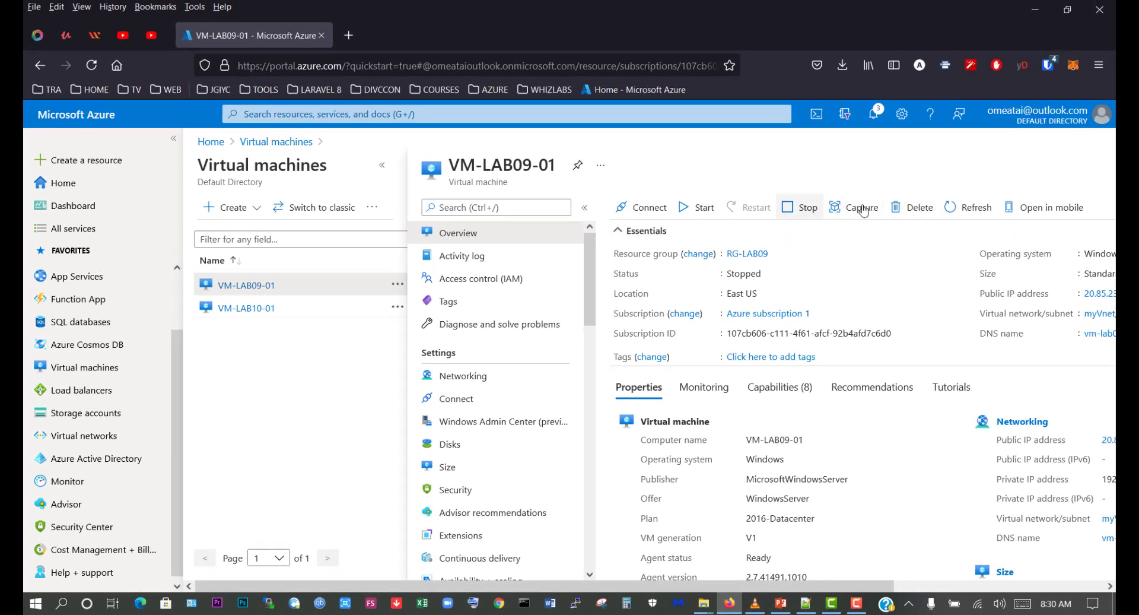
{"action": "left_click", "coordinate": [951, 210]}
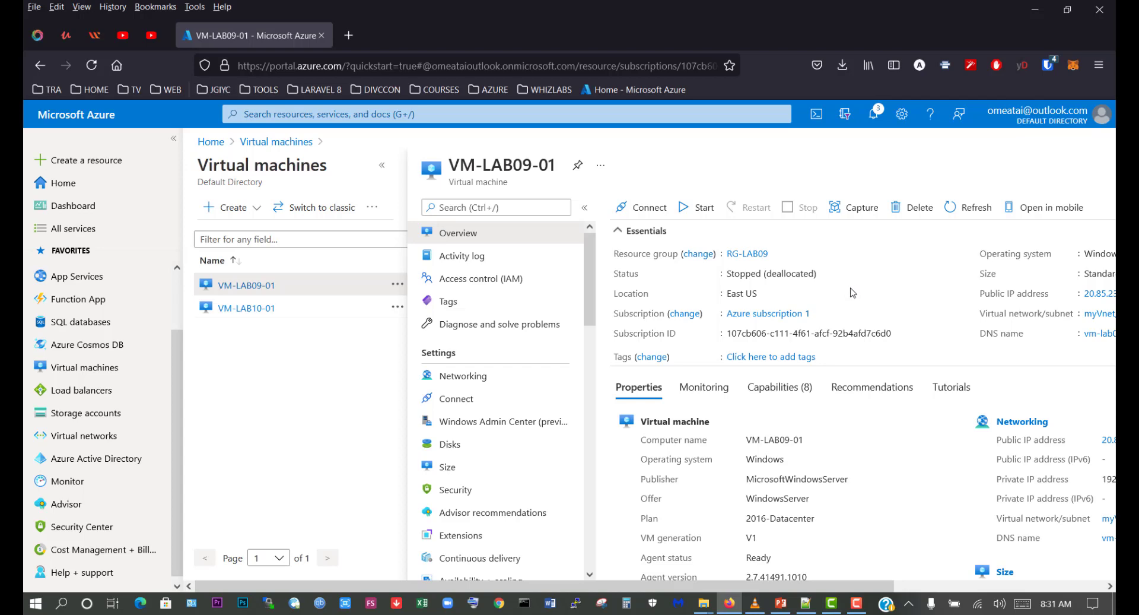
- Start capturing an image of VM-LAB09-01 and enable automatic deletion of the virtual machine after creating the image
{"action": "left_click", "coordinate": [855, 211]}
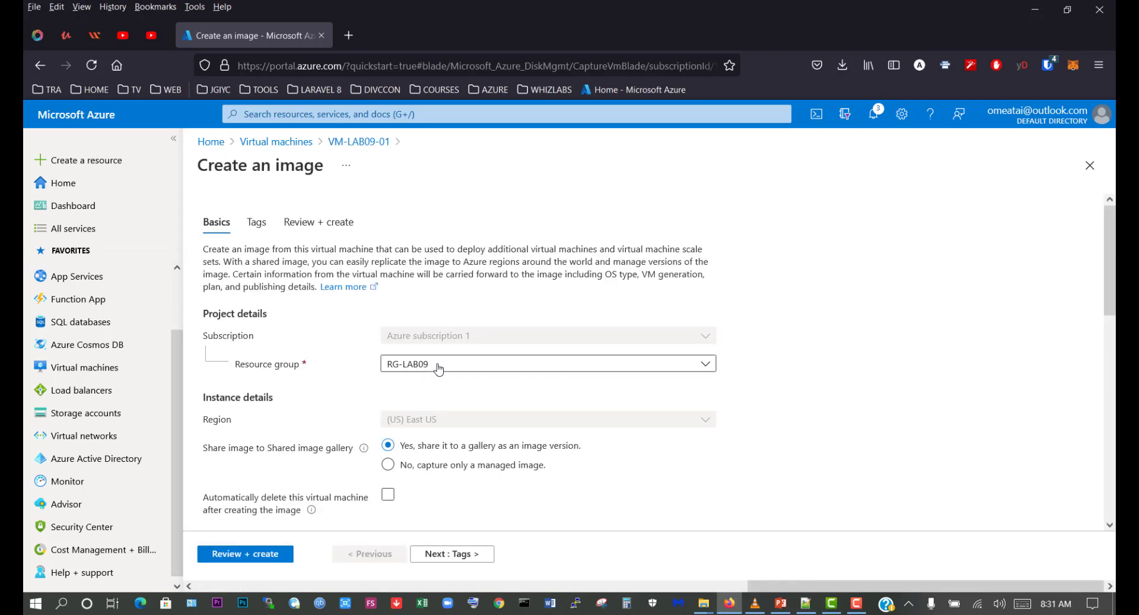
{"action": "scroll", "coordinate": [436, 371], "scroll_direction": "down", "scroll_amount": 3}
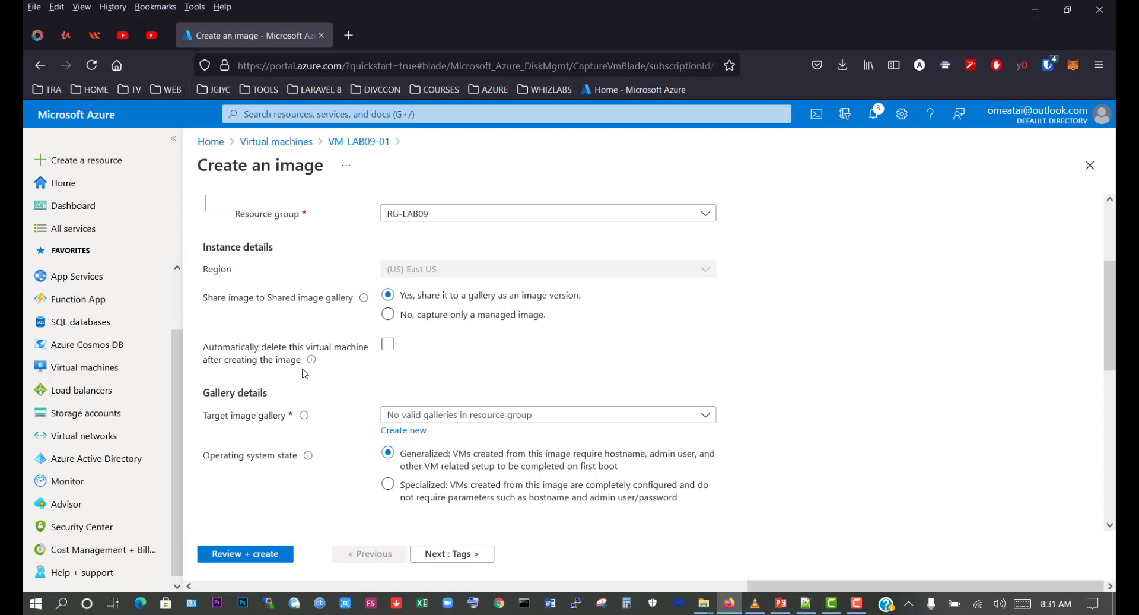
{"action": "left_click", "coordinate": [387, 348]}
{"action": "scroll", "coordinate": [563, 330], "scroll_direction": "down", "scroll_amount": 1}
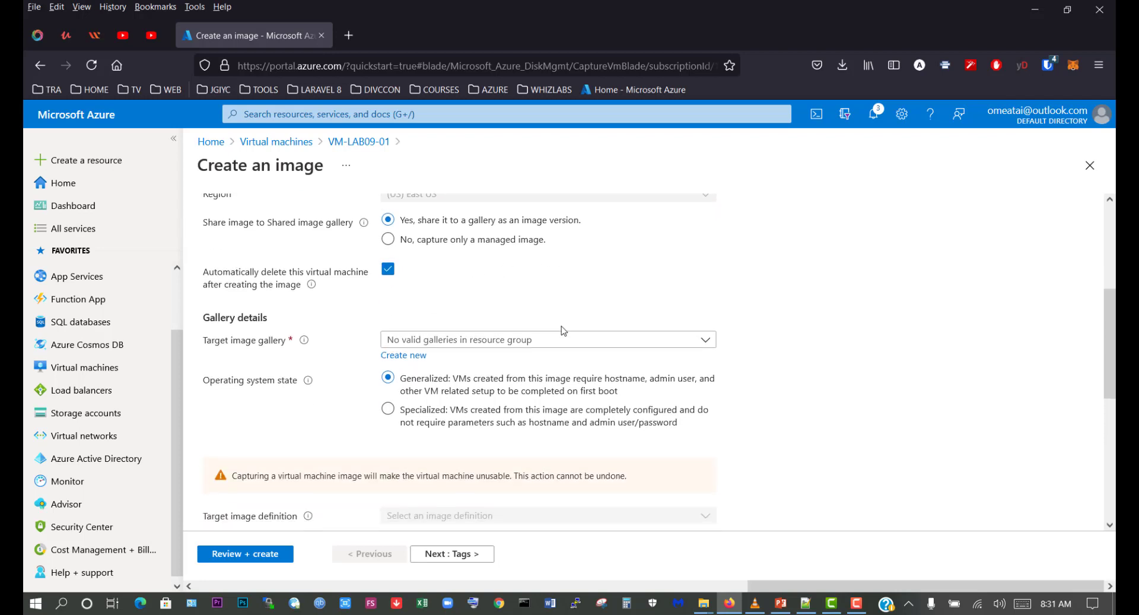
{"action": "scroll", "coordinate": [563, 331], "scroll_direction": "down", "scroll_amount": 1}
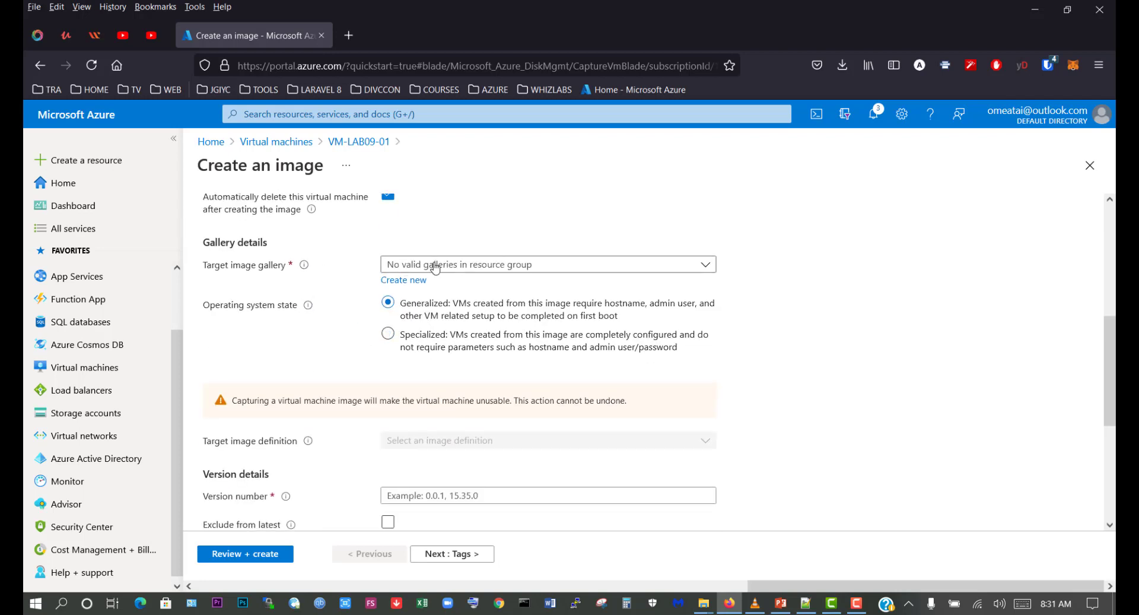
- Create a new target image gallery named TIG_LAB09 for the captured image
{"action": "left_click", "coordinate": [467, 267]}
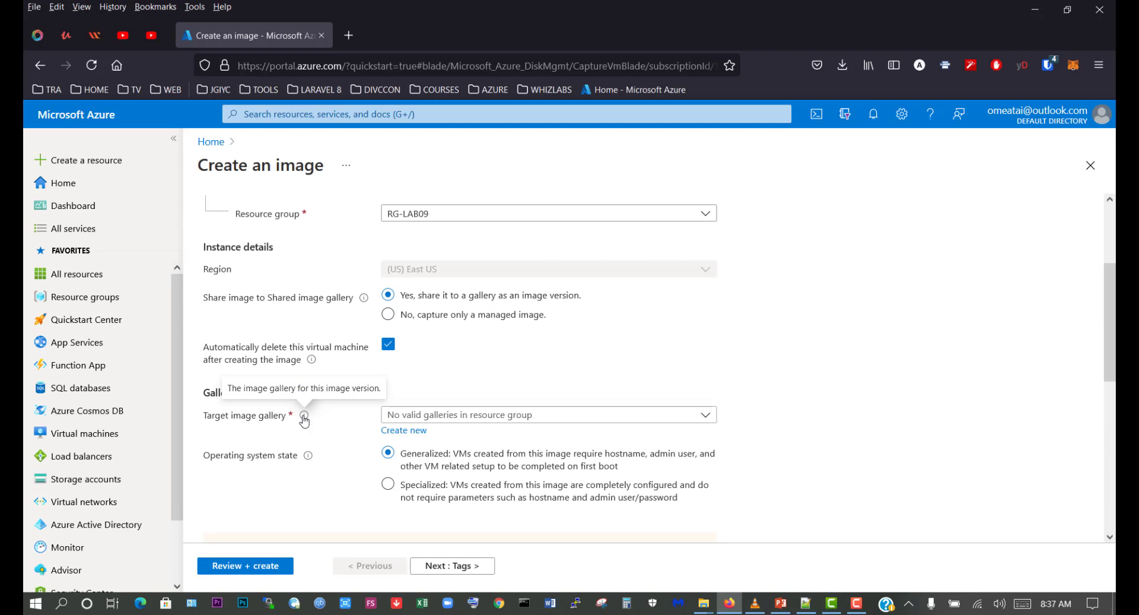
{"action": "left_click", "coordinate": [391, 430]}
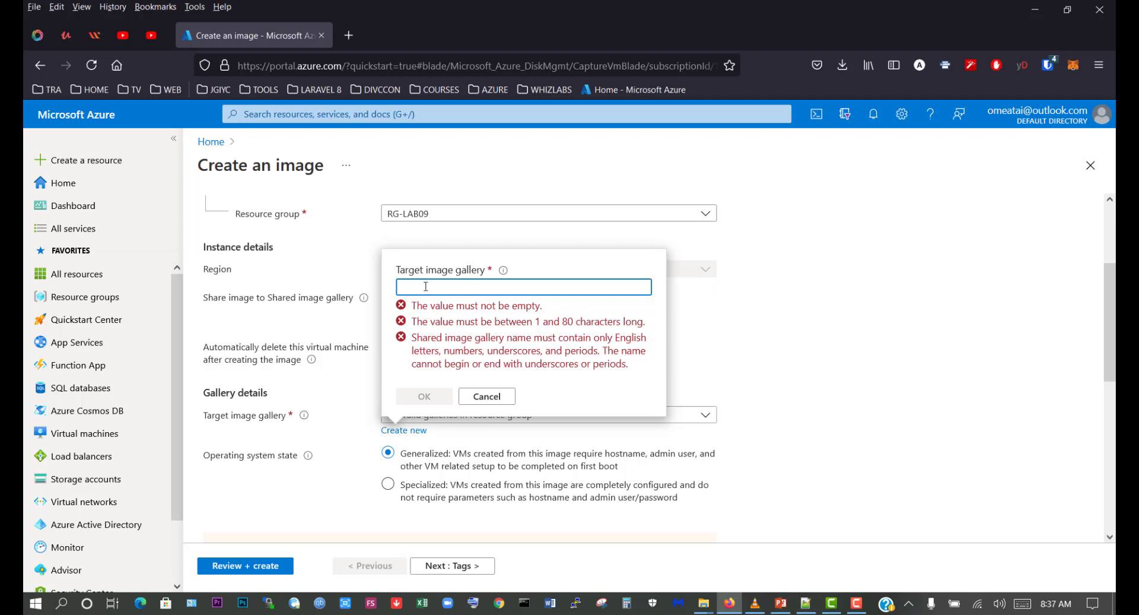
{"action": "type", "text": "TIG"}
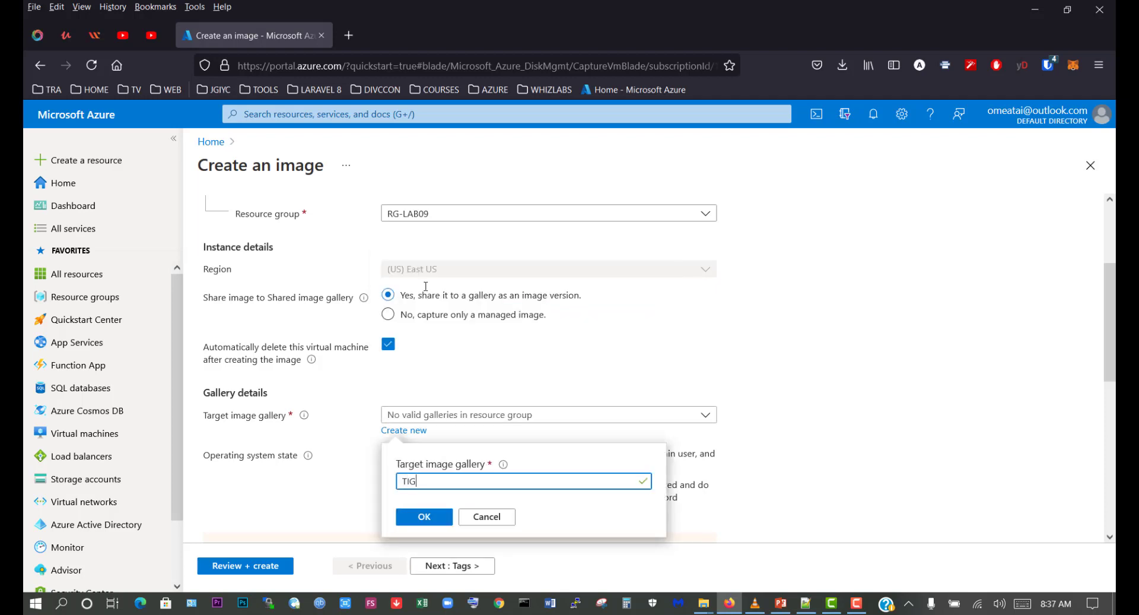
{"action": "type", "text": "_VM"}
{"action": "key", "text": "Left"}
{"action": "key", "text": "Left"}
{"action": "key", "text": "BackSpace"}
{"action": "key", "text": "BackSpace"}
{"action": "key", "text": "BackSpace"}
{"action": "left_click", "coordinate": [422, 521]}
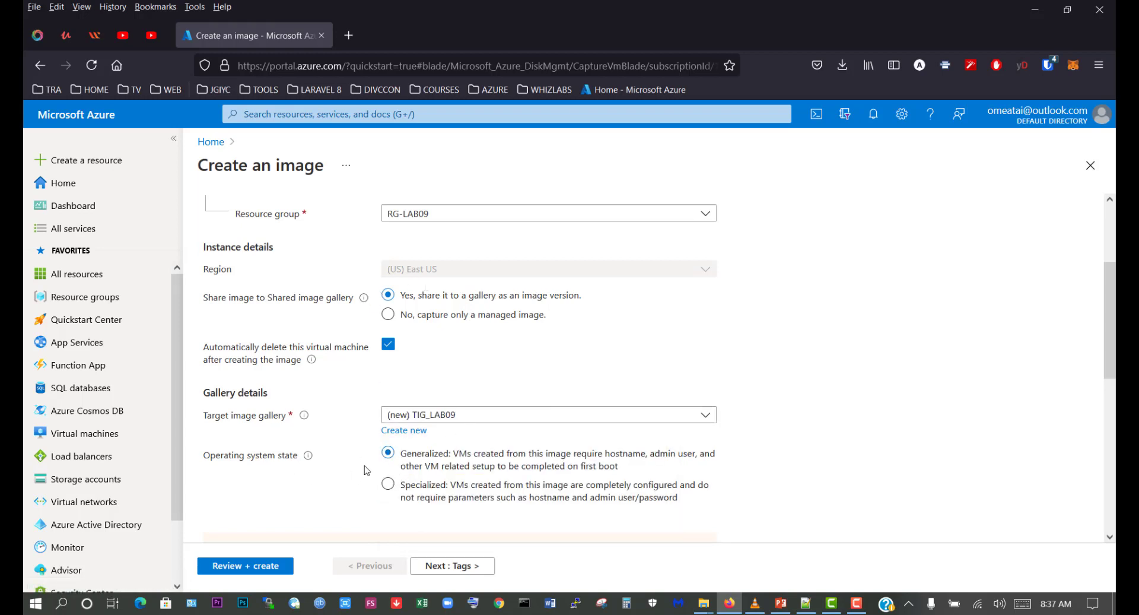
- Create a new target image definition named TID-LAB09, keeping the prefilled publisher, offer and SKU
{"action": "scroll", "coordinate": [371, 471], "scroll_direction": "down", "scroll_amount": 4}
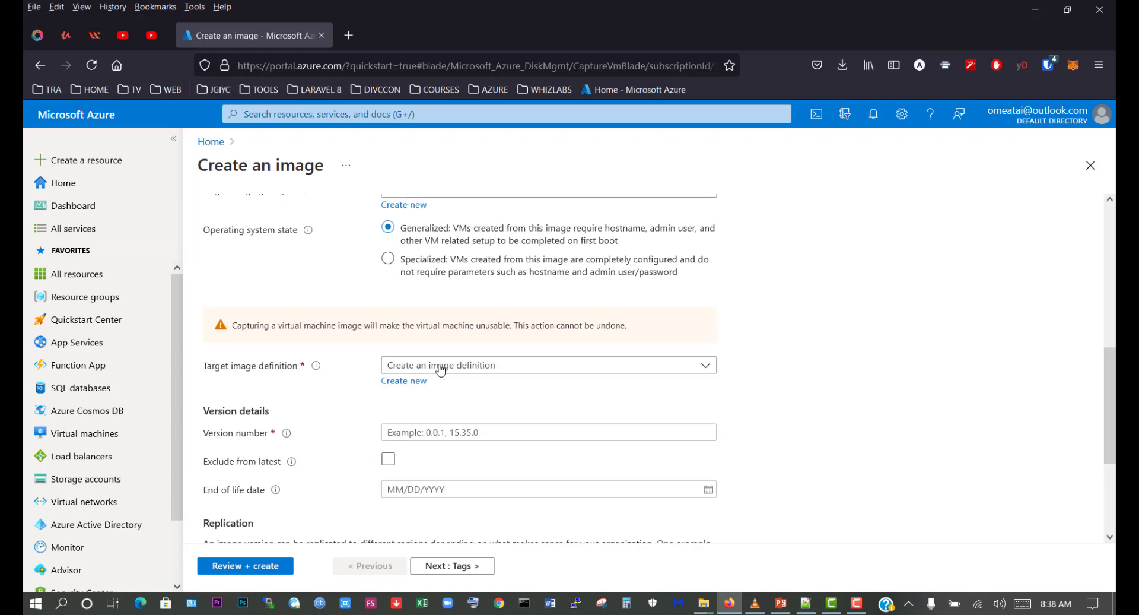
{"action": "scroll", "coordinate": [441, 369], "scroll_direction": "down", "scroll_amount": 1}
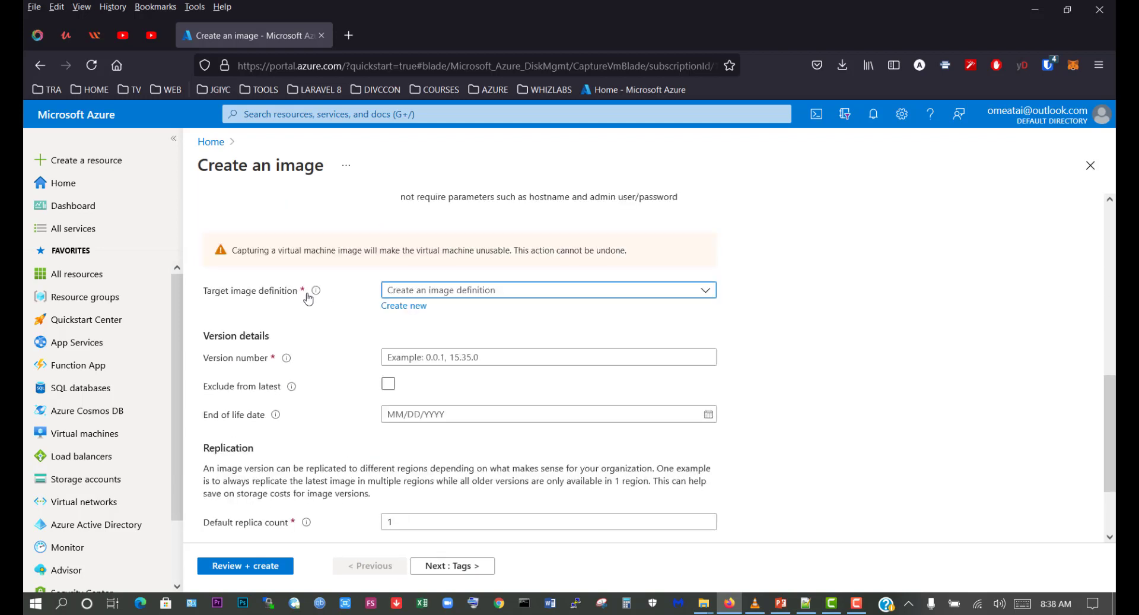
{"action": "left_click", "coordinate": [416, 314]}
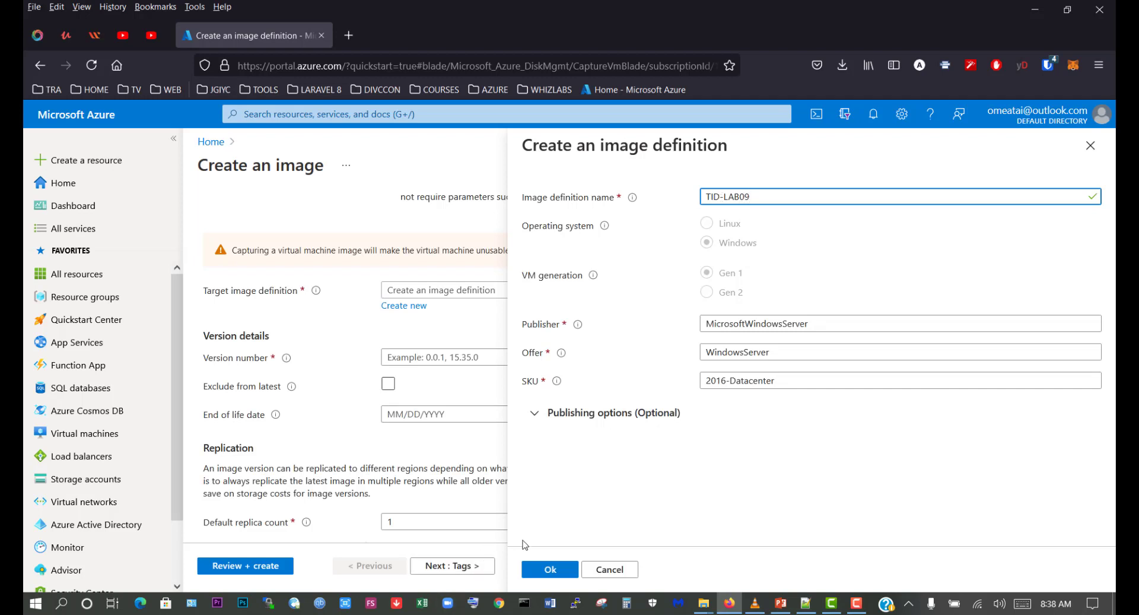
{"action": "left_click", "coordinate": [535, 567]}
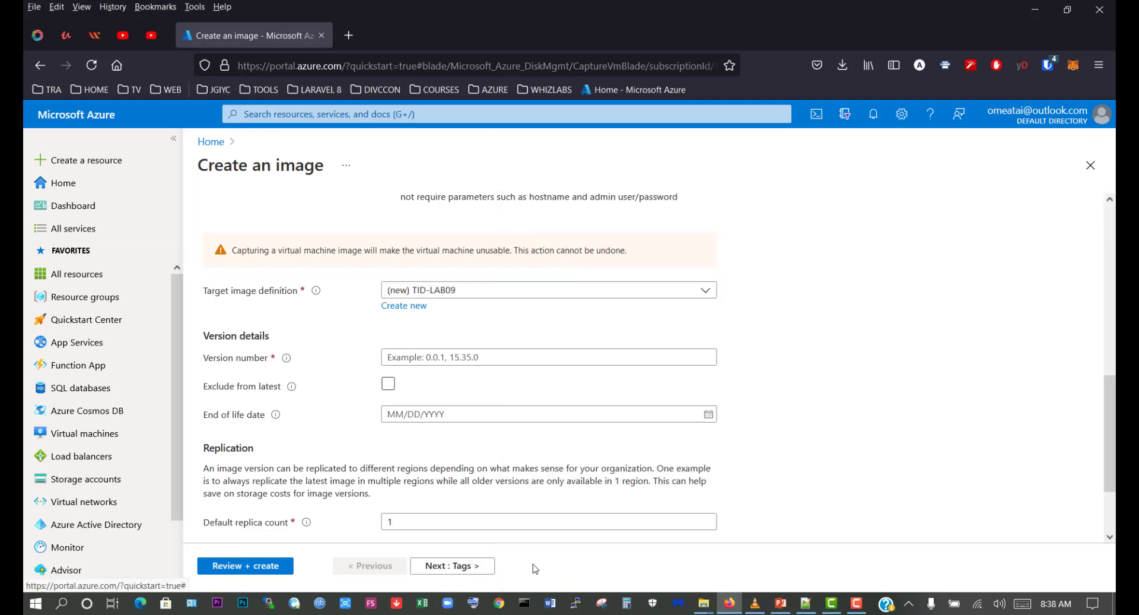
- Set the image version number to 15.35.0, then validate and create the image
{"action": "left_click", "coordinate": [451, 356]}
{"action": "type", "text": "15.35.0"}
{"action": "scroll", "coordinate": [451, 355], "scroll_direction": "down", "scroll_amount": 2}
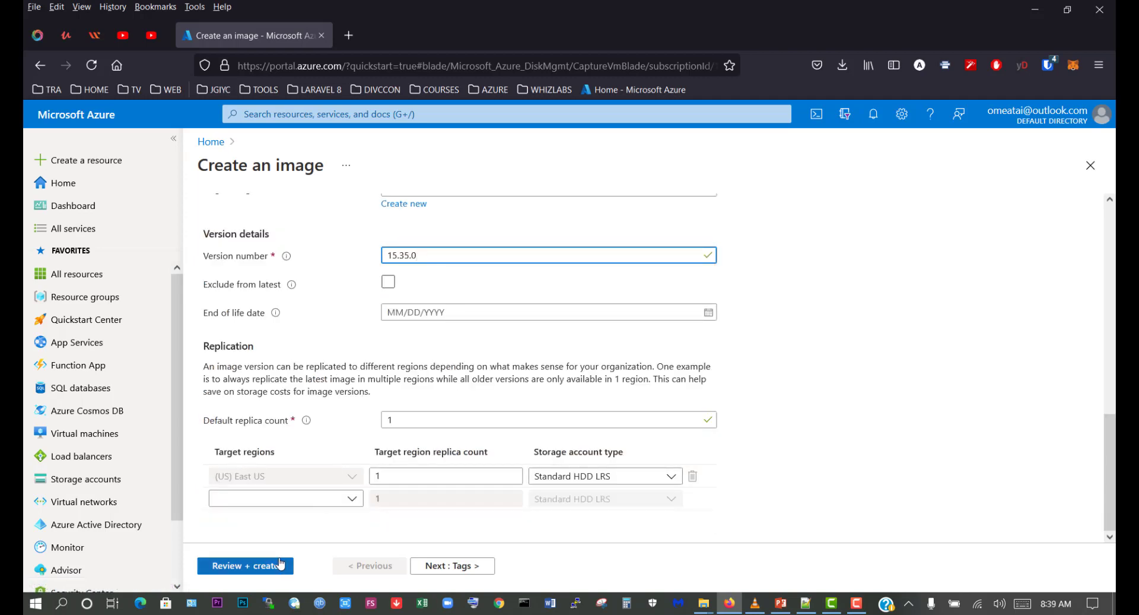
{"action": "left_click", "coordinate": [269, 567]}
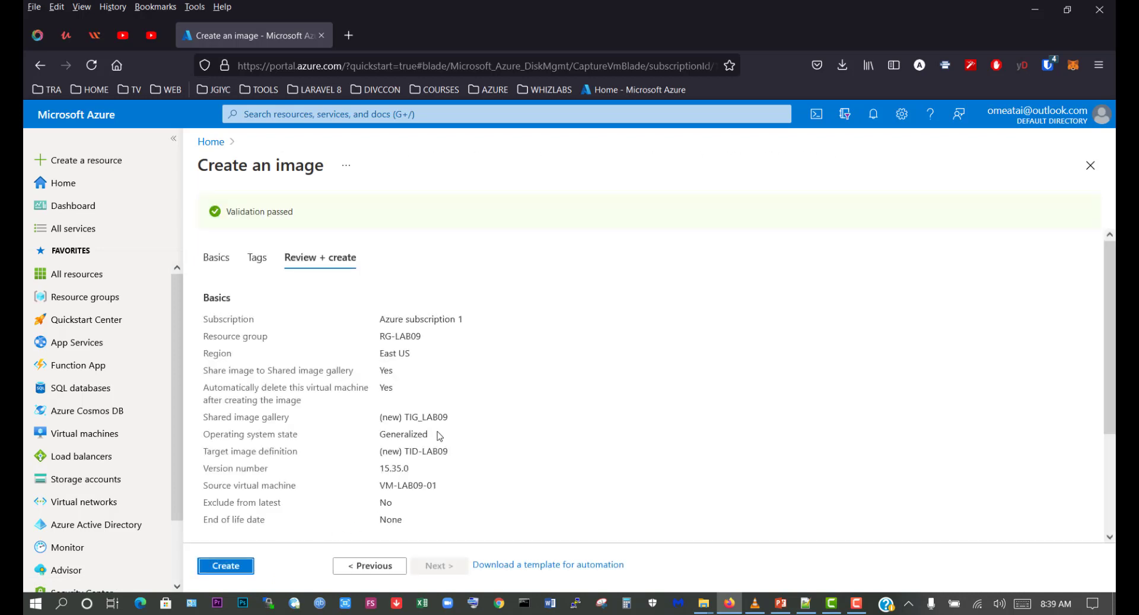
{"action": "left_click", "coordinate": [228, 566]}
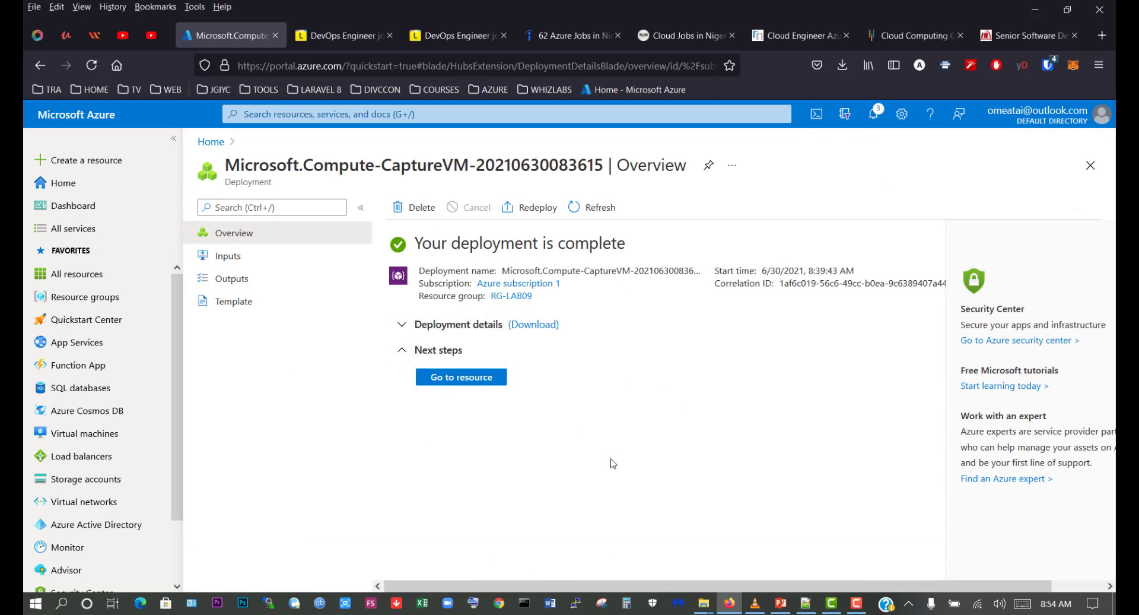
- Open the 15.35.0 (TIG_LAB09/TID-LAB09/15.35.0) image version from all resources and start creating a virtual machine from it
{"action": "left_click", "coordinate": [455, 381]}
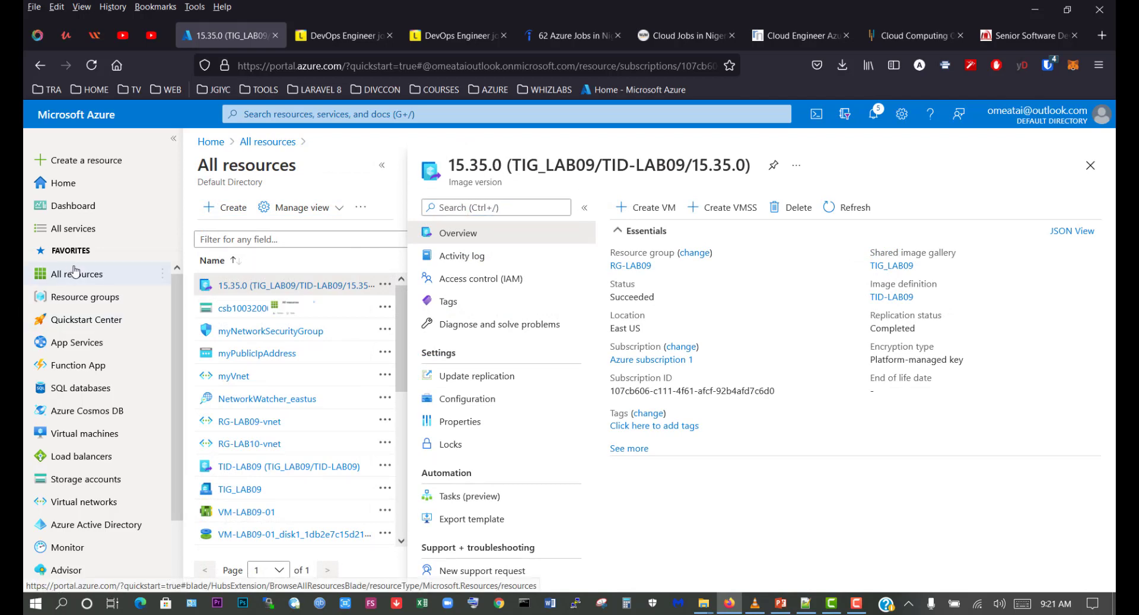
{"action": "left_click", "coordinate": [76, 271]}
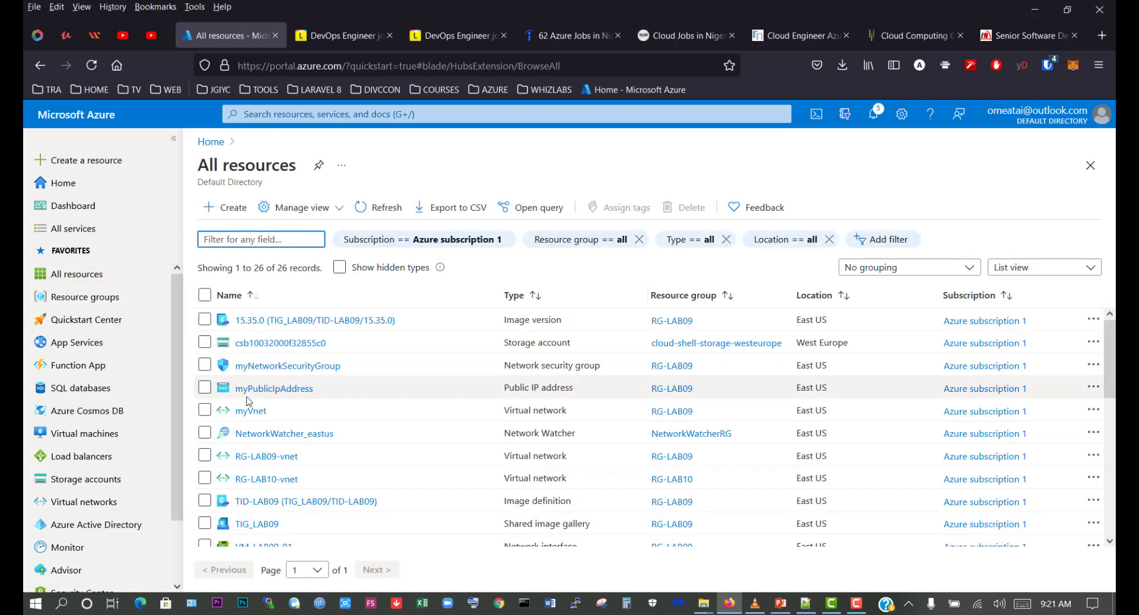
{"action": "left_click", "coordinate": [268, 320]}
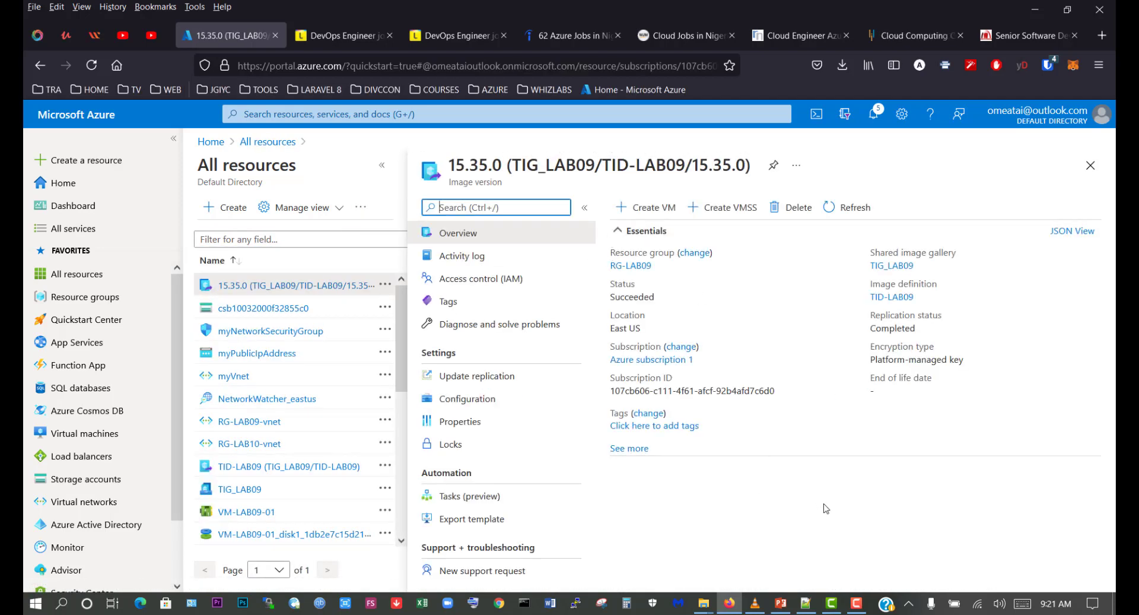
{"action": "left_click", "coordinate": [652, 211]}
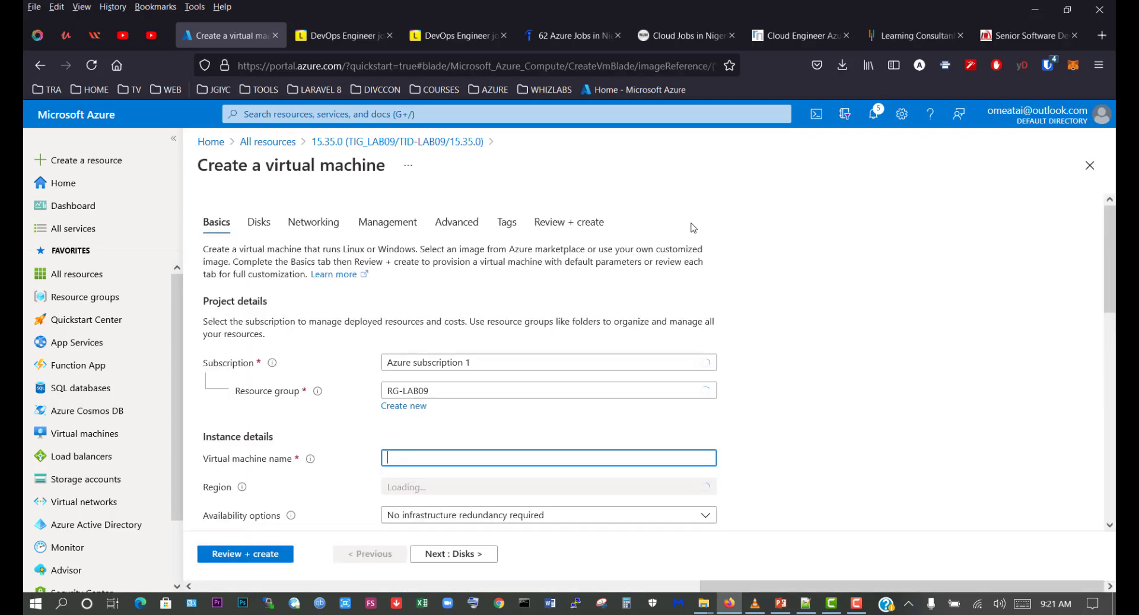
- Name the new virtual machine VM-LAB09-01-COPY and select (US) East US as its region
{"action": "scroll", "coordinate": [793, 400], "scroll_direction": "down", "scroll_amount": 3}
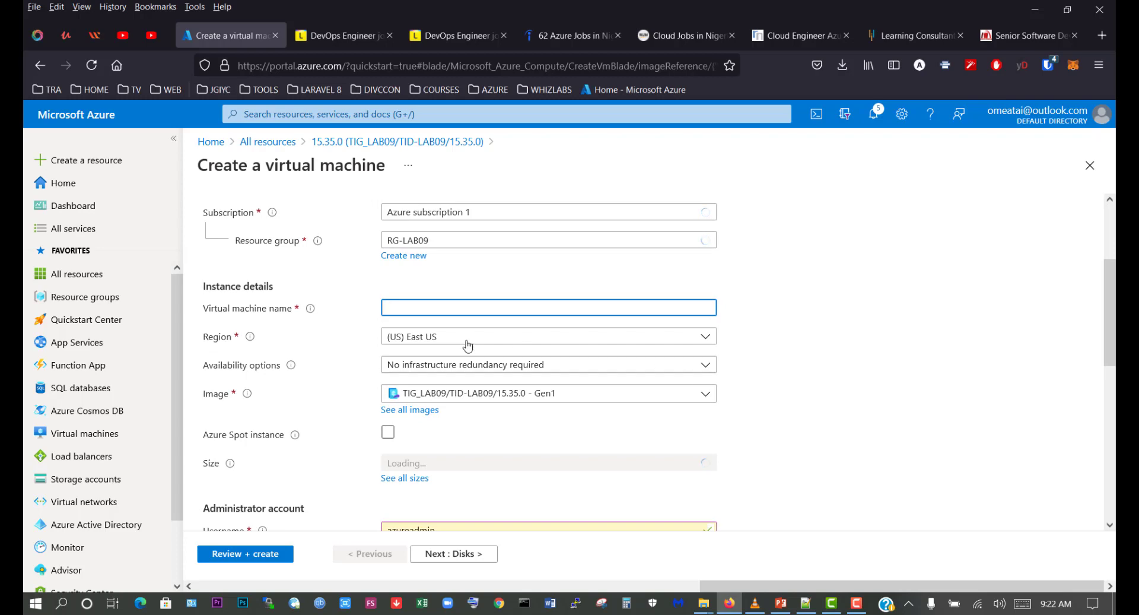
{"action": "scroll", "coordinate": [401, 305], "scroll_direction": "up", "scroll_amount": 3}
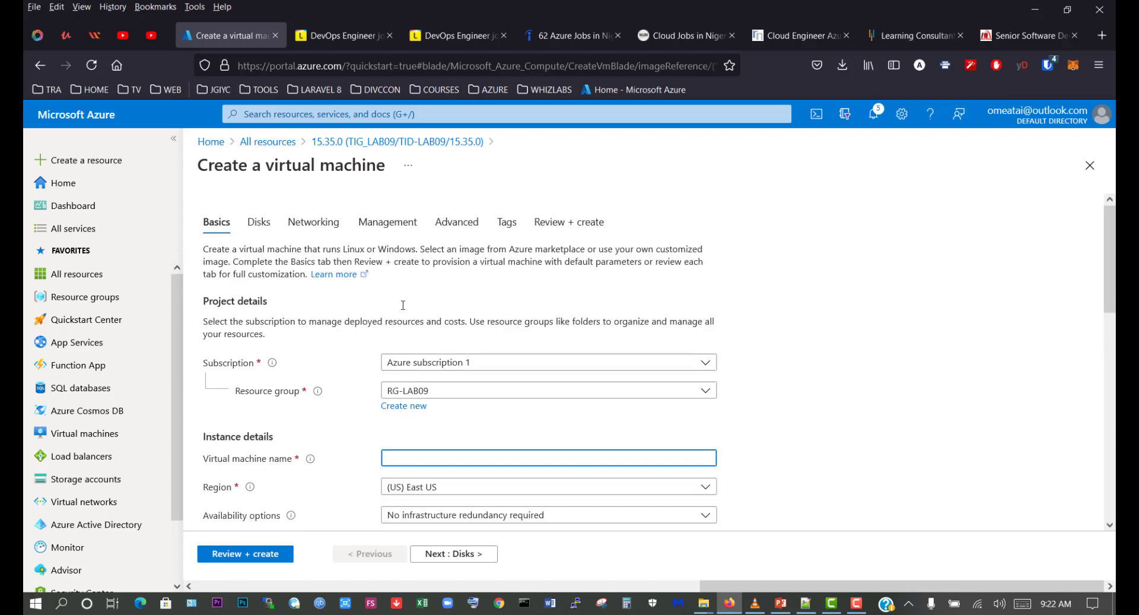
{"action": "scroll", "coordinate": [403, 307], "scroll_direction": "down", "scroll_amount": 3}
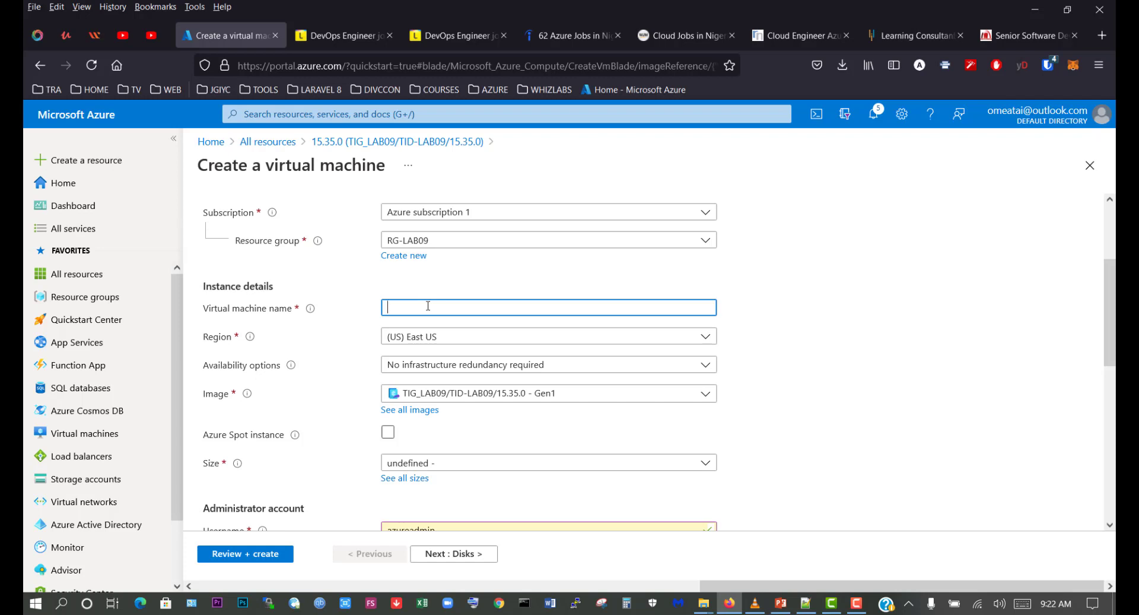
{"action": "type", "text": "VM-LAB09-01-"}
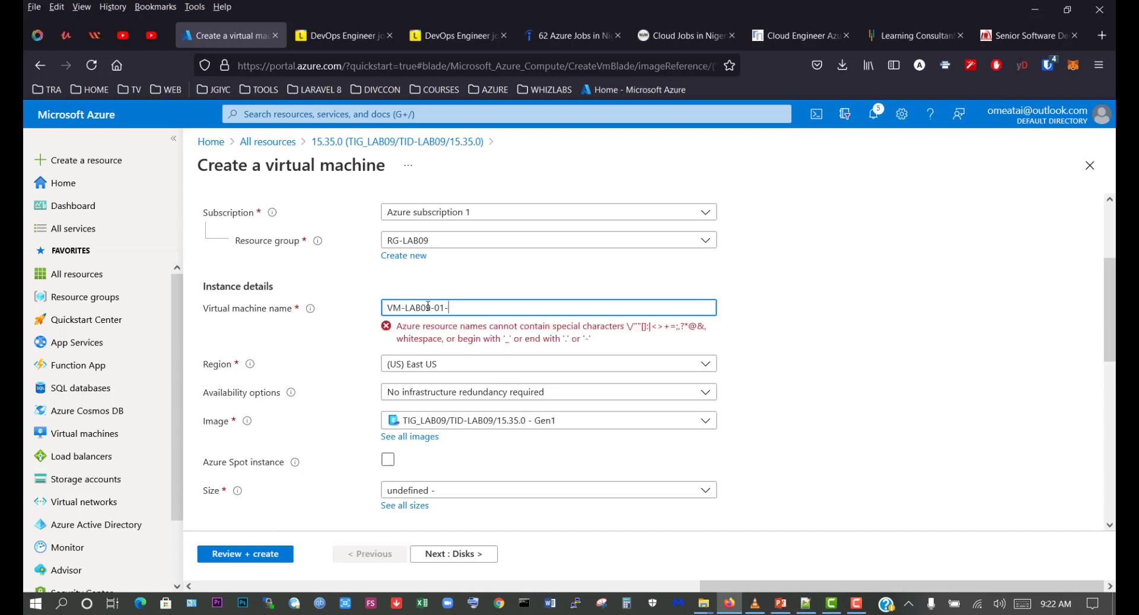
{"action": "type", "text": "COPY"}
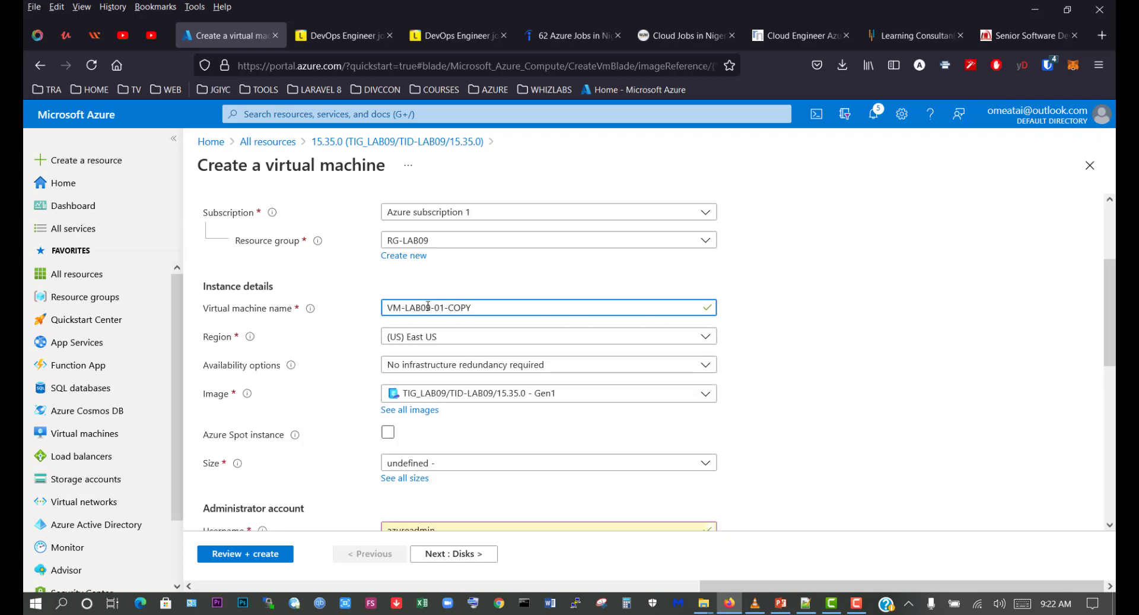
{"action": "left_click", "coordinate": [478, 336]}
{"action": "left_click", "coordinate": [456, 337]}
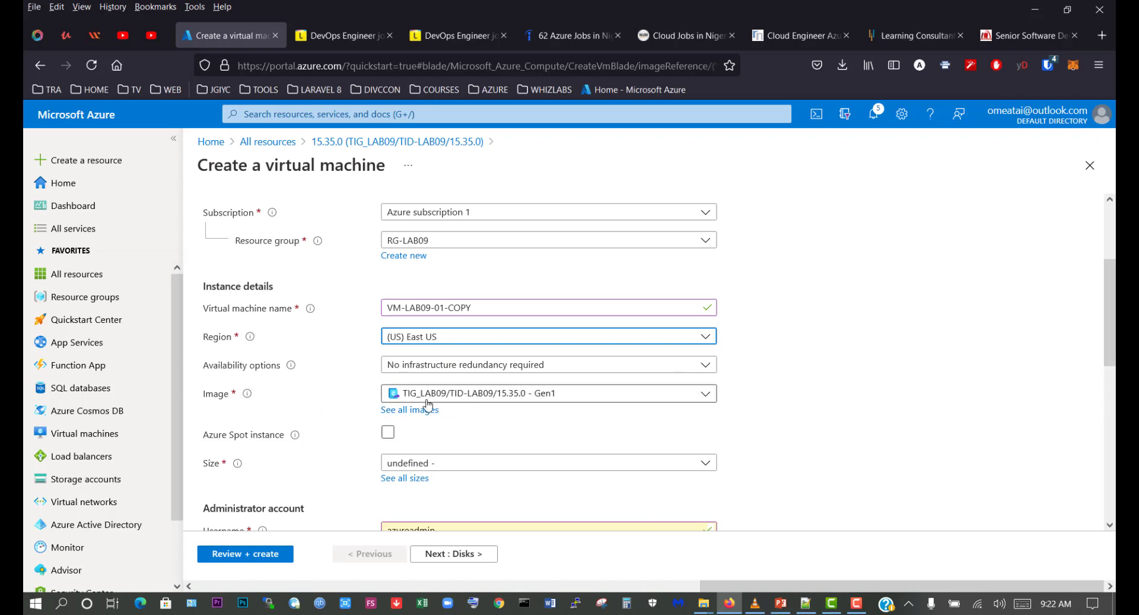
- Set the virtual machine's size to D2s_v3 from the full list of VM sizes
{"action": "scroll", "coordinate": [314, 420], "scroll_direction": "down", "scroll_amount": 1}
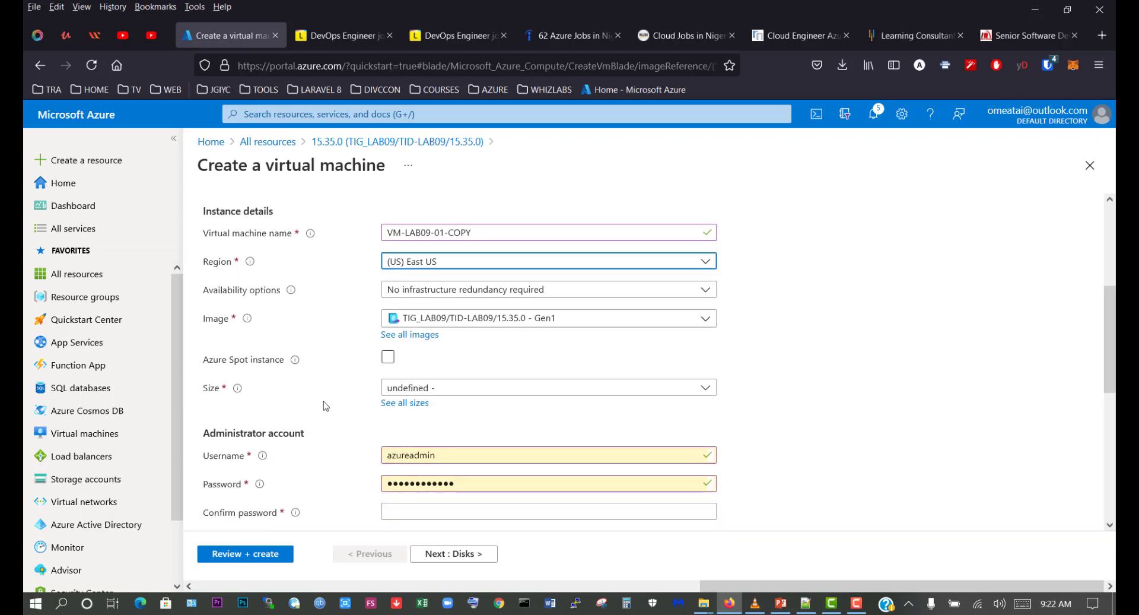
{"action": "left_click", "coordinate": [456, 389]}
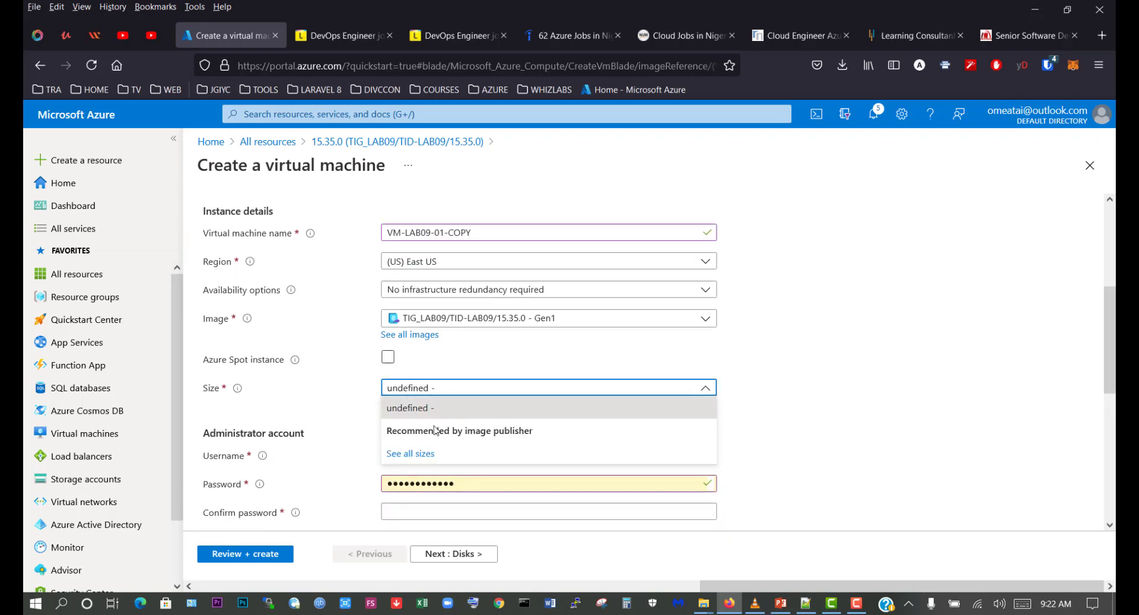
{"action": "left_click", "coordinate": [409, 452]}
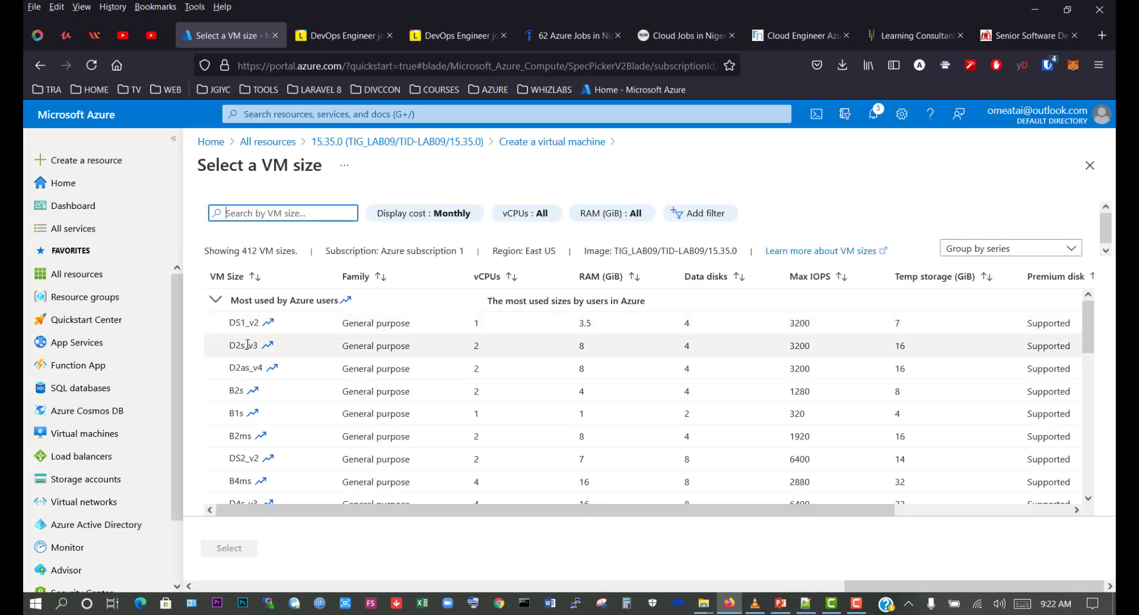
{"action": "left_click", "coordinate": [268, 350]}
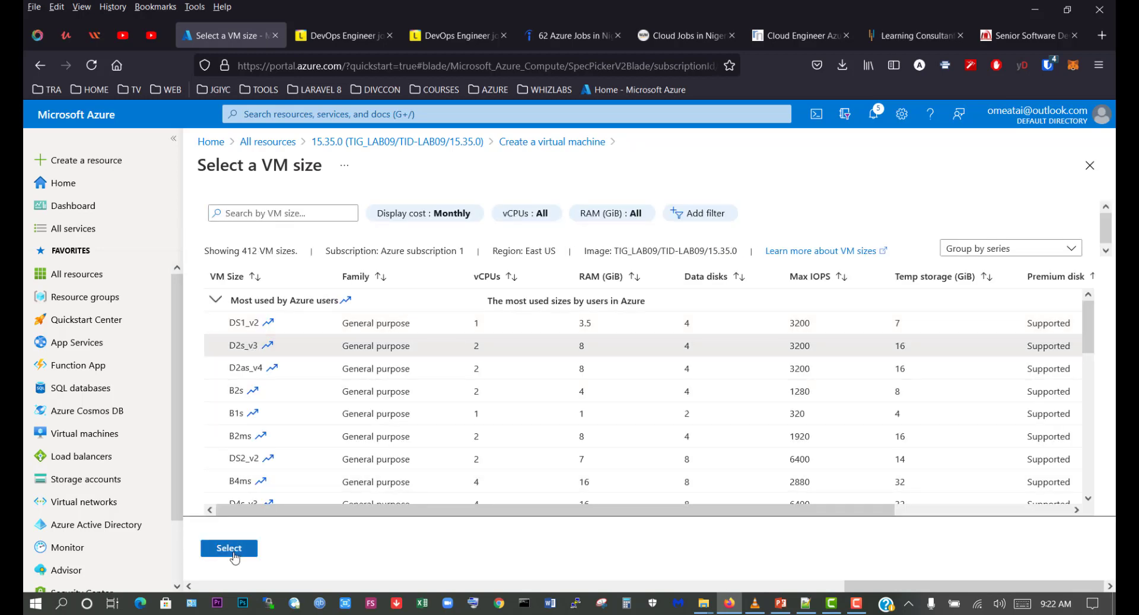
{"action": "left_click", "coordinate": [235, 556]}
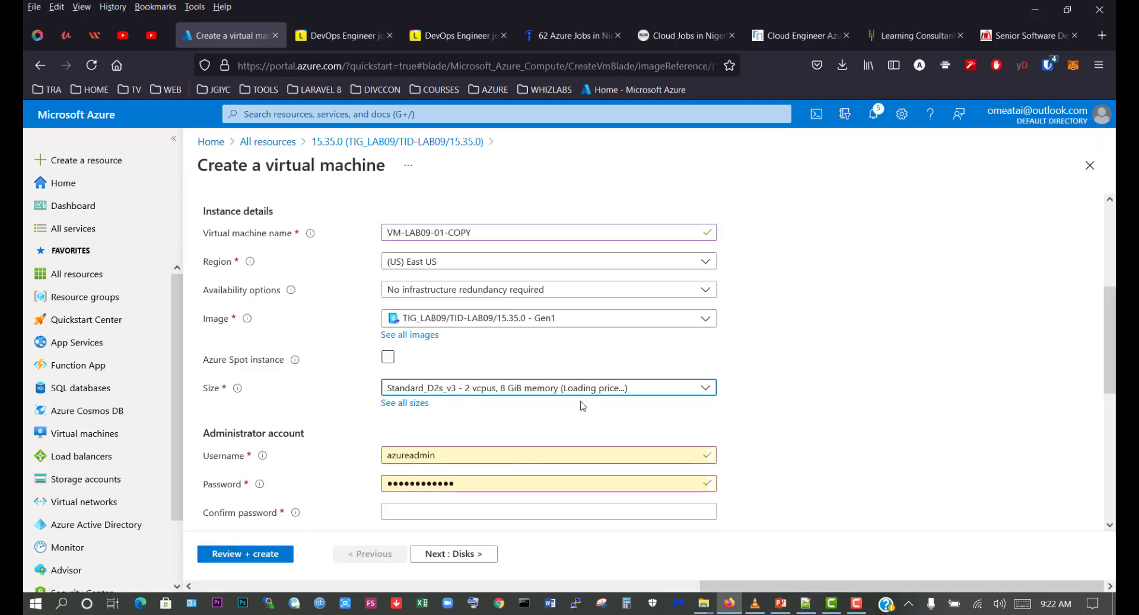
- Re-enter azureadmin as the administrator account's username
{"action": "scroll", "coordinate": [387, 436], "scroll_direction": "down", "scroll_amount": 1}
{"action": "scroll", "coordinate": [387, 436], "scroll_direction": "down", "scroll_amount": 1}
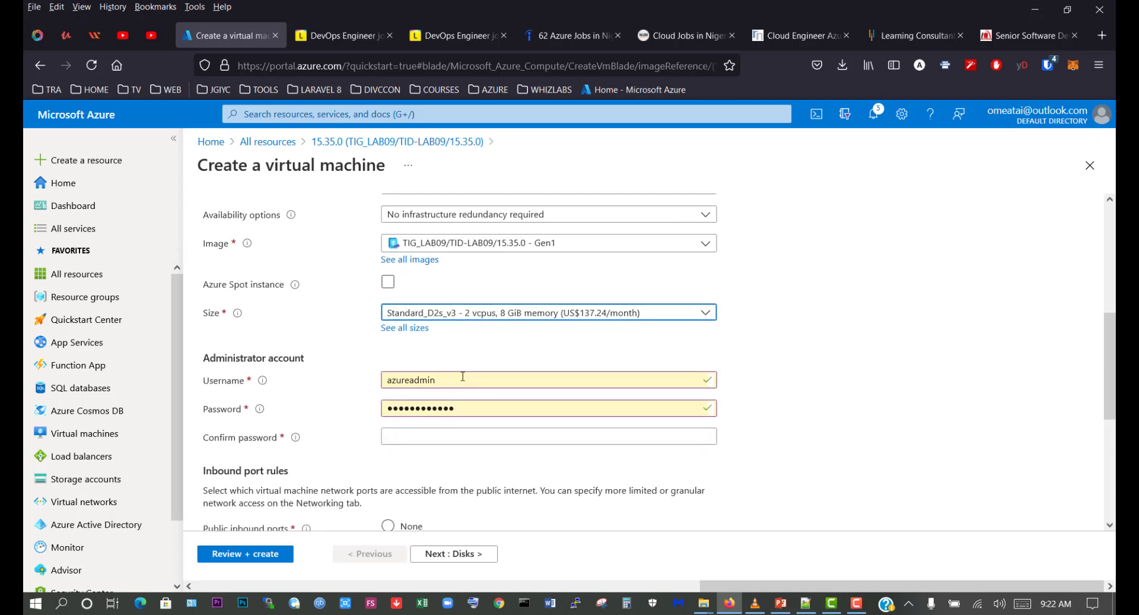
{"action": "left_click", "coordinate": [454, 380]}
{"action": "double_click", "coordinate": [471, 380]}
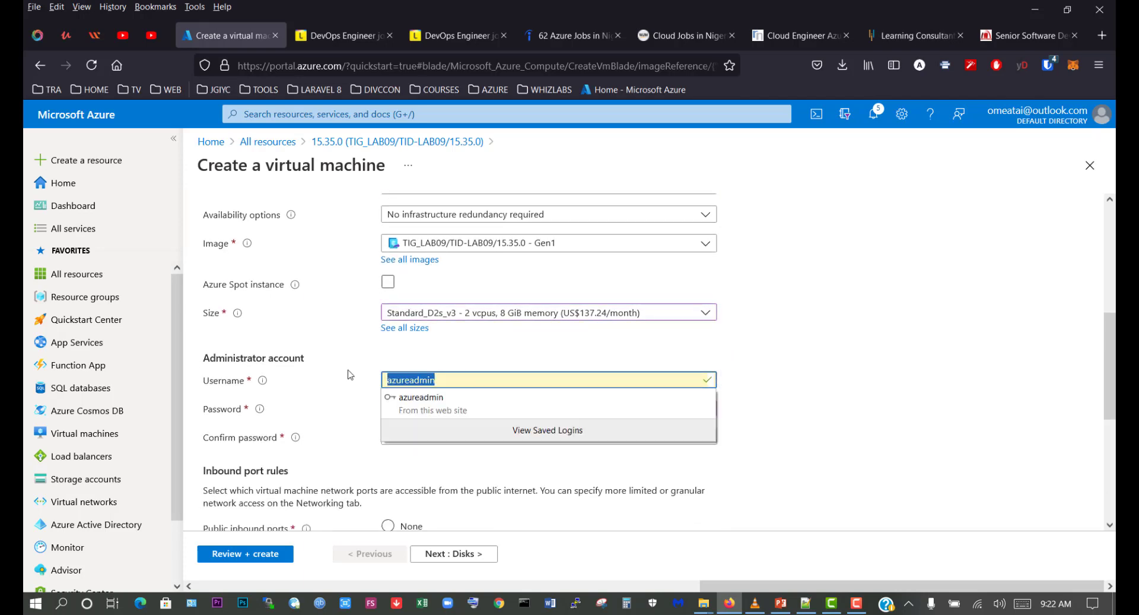
{"action": "type", "text": "azur"}
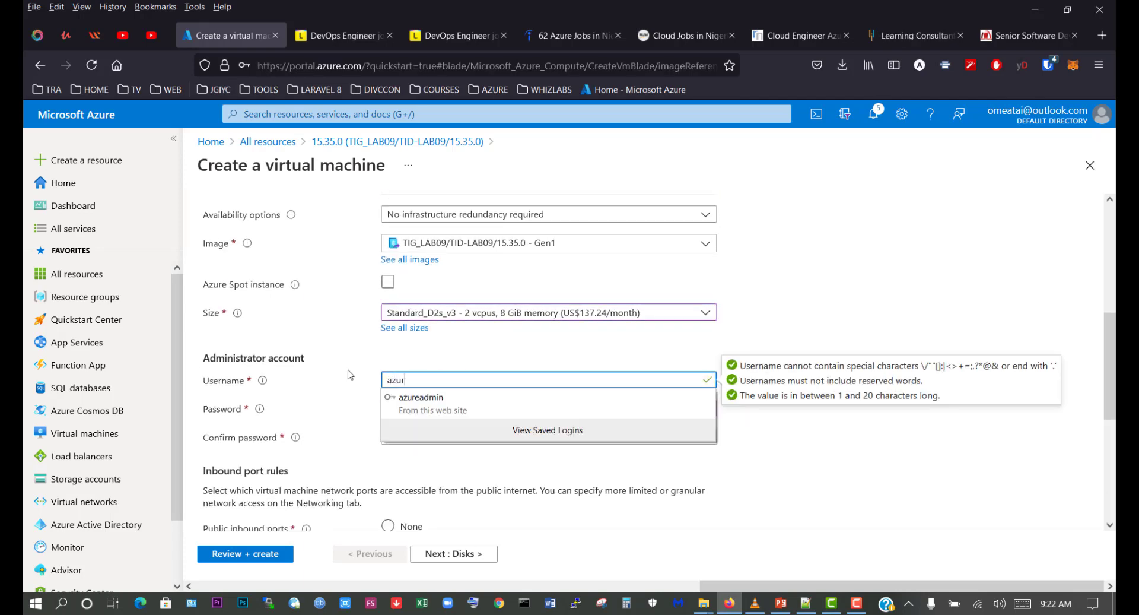
{"action": "type", "text": "eadmin"}
{"action": "key", "text": "Tab"}
- Copy the administrator password from the LABS.txt notes in Notepad++ and paste it into the portal form as the password confirmation
{"action": "left_click_drag", "start_coordinate": [509, 410], "coordinate": [400, 406]}
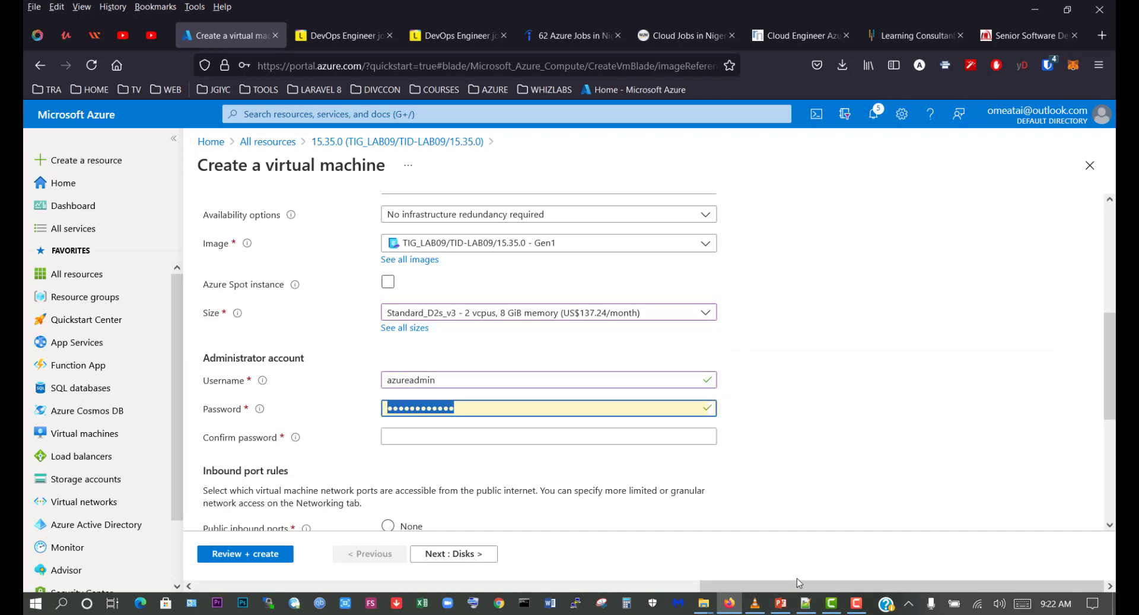
{"action": "left_click", "coordinate": [805, 603]}
{"action": "scroll", "coordinate": [777, 225], "scroll_direction": "up", "scroll_amount": 9}
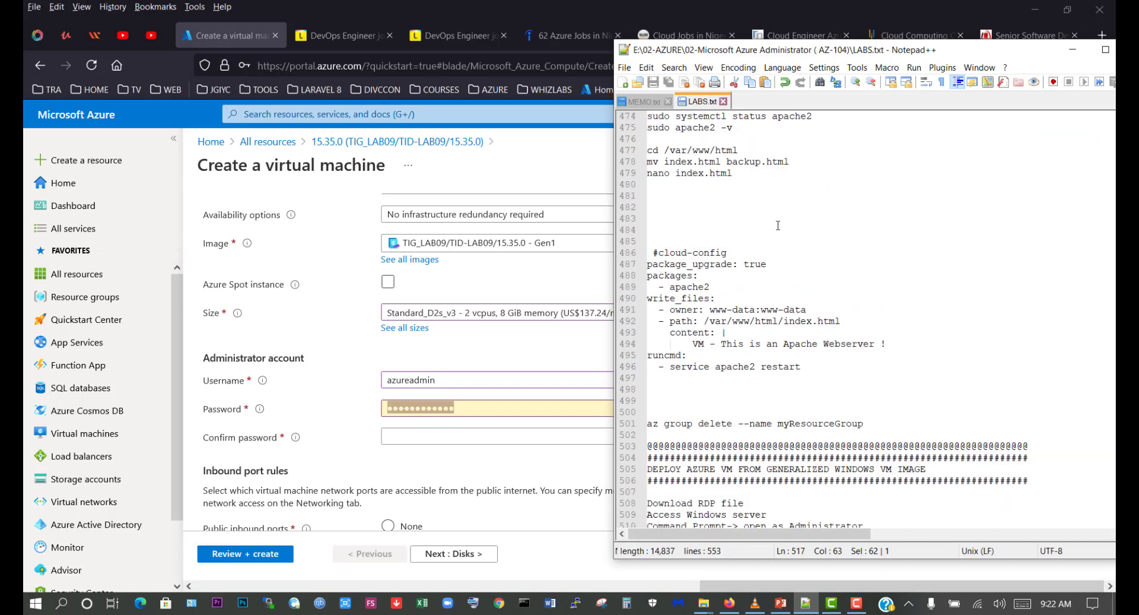
{"action": "scroll", "coordinate": [778, 226], "scroll_direction": "up", "scroll_amount": 10}
{"action": "left_click", "coordinate": [717, 219]}
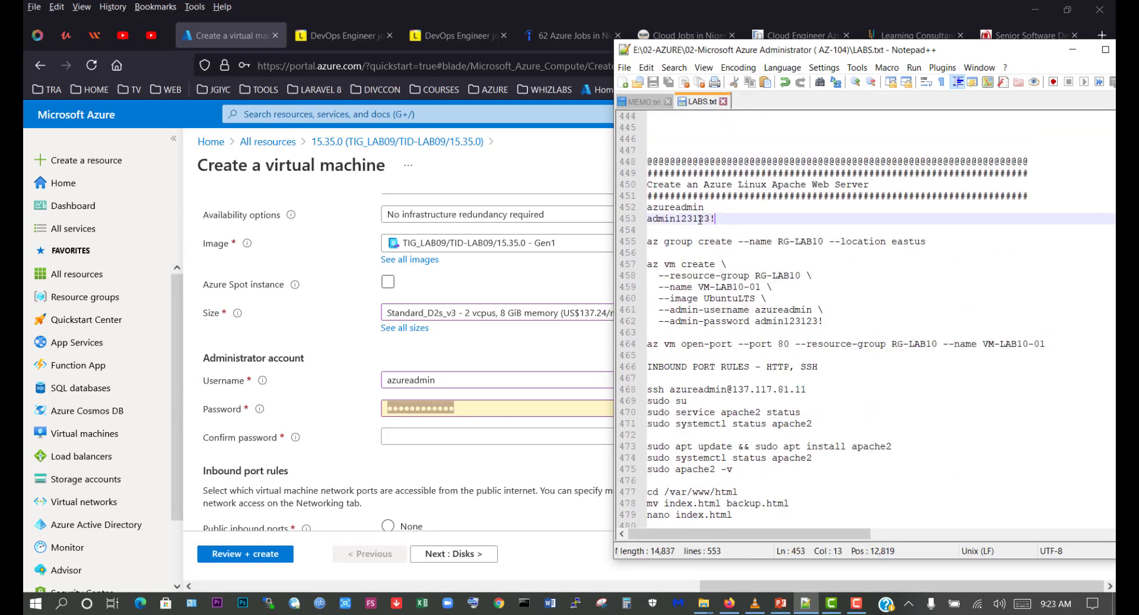
{"action": "left_click_drag", "start_coordinate": [715, 218], "coordinate": [646, 219]}
{"action": "right_click", "coordinate": [667, 222]}
{"action": "left_click", "coordinate": [688, 244]}
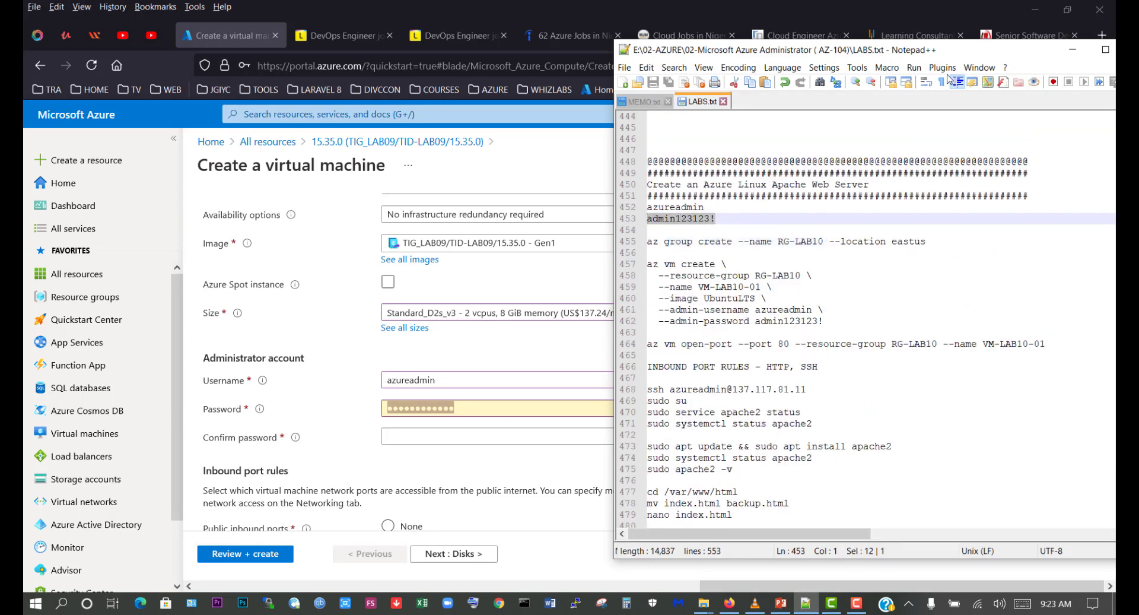
{"action": "left_click", "coordinate": [495, 436]}
{"action": "key", "text": "ctrl+v"}
- Allow HTTP (80) as a public inbound port in addition to RDP (3389)
{"action": "scroll", "coordinate": [851, 379], "scroll_direction": "down", "scroll_amount": 3}
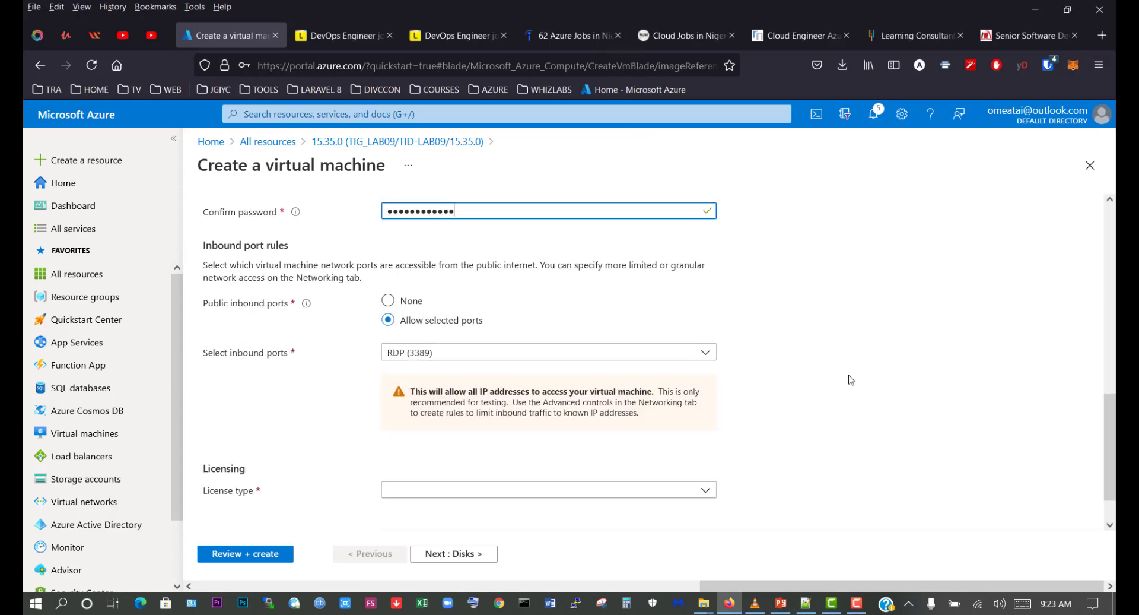
{"action": "left_click", "coordinate": [448, 352]}
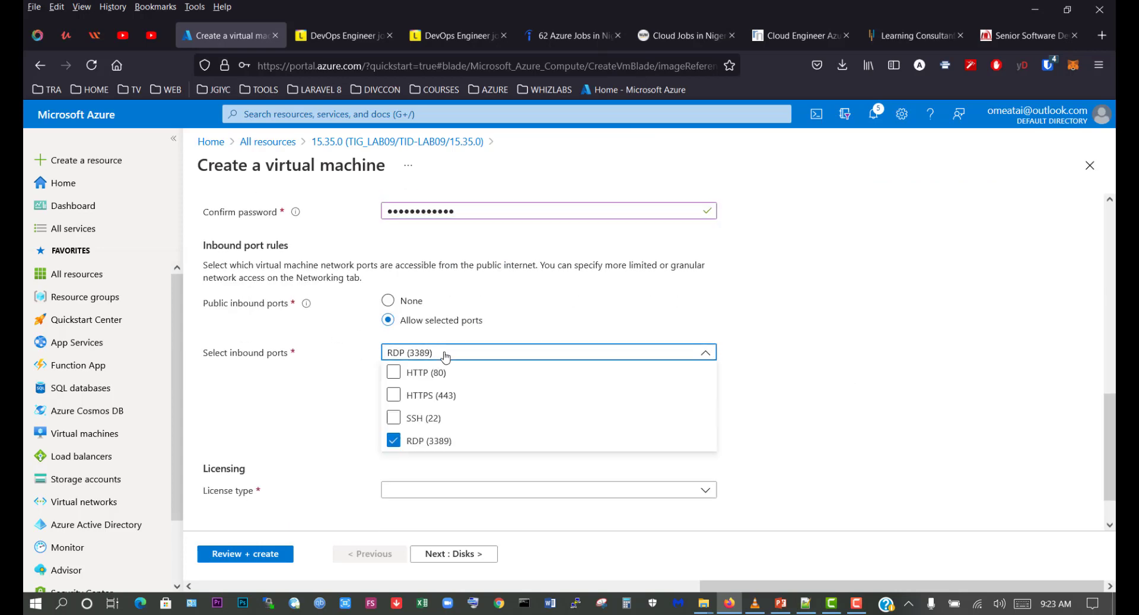
{"action": "left_click", "coordinate": [394, 372]}
{"action": "left_click", "coordinate": [348, 404]}
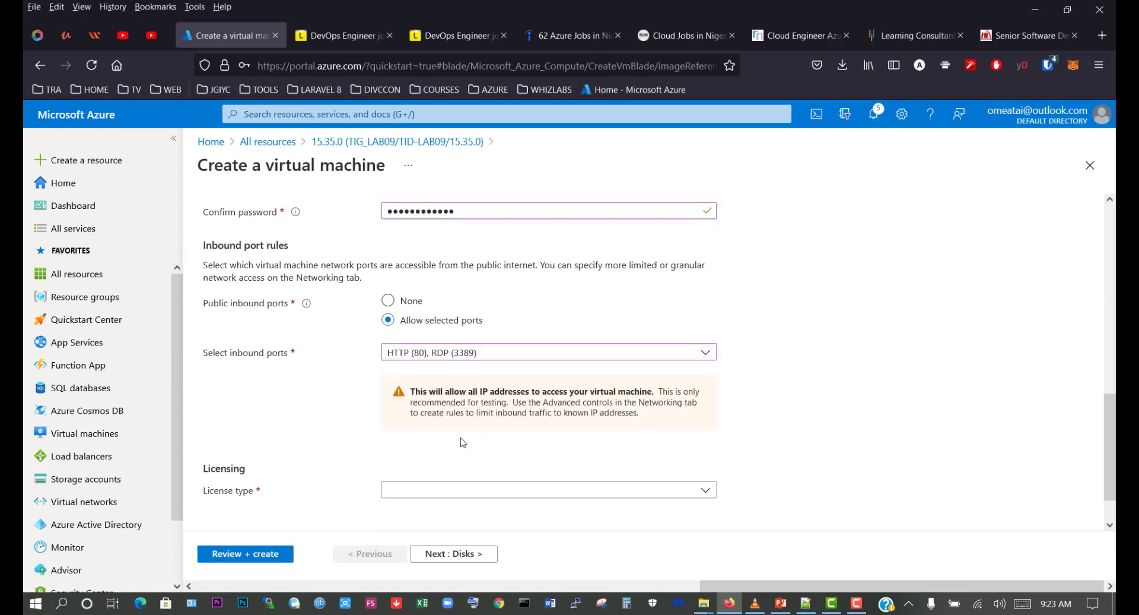
- Keep the default disk, networking, management, advanced and tag settings, then validate and create the virtual machine
{"action": "scroll", "coordinate": [439, 446], "scroll_direction": "down", "scroll_amount": 2}
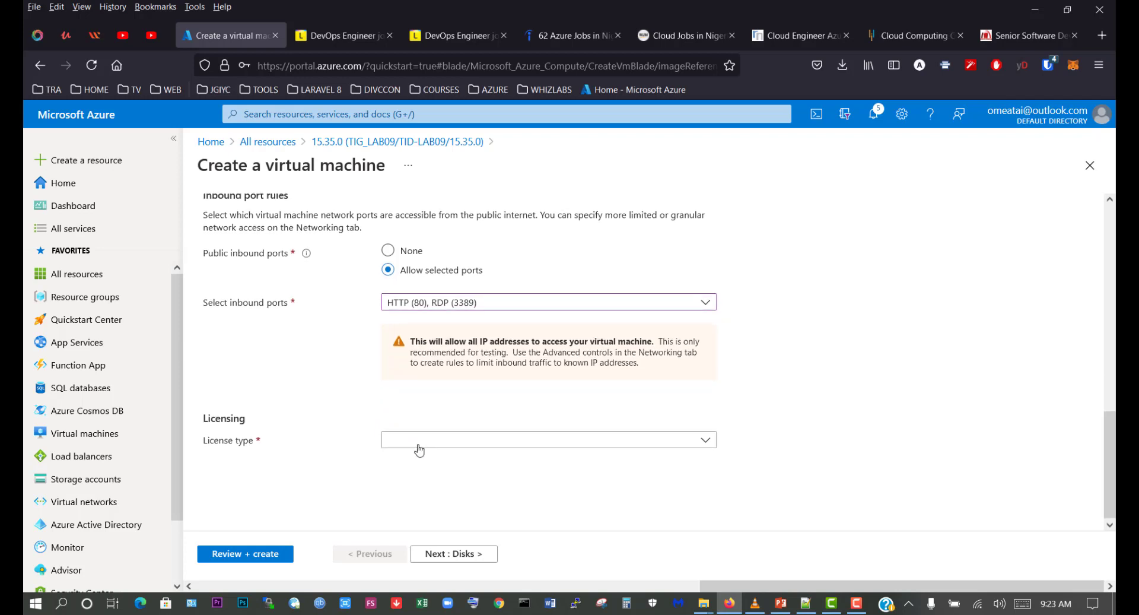
{"action": "left_click", "coordinate": [451, 553]}
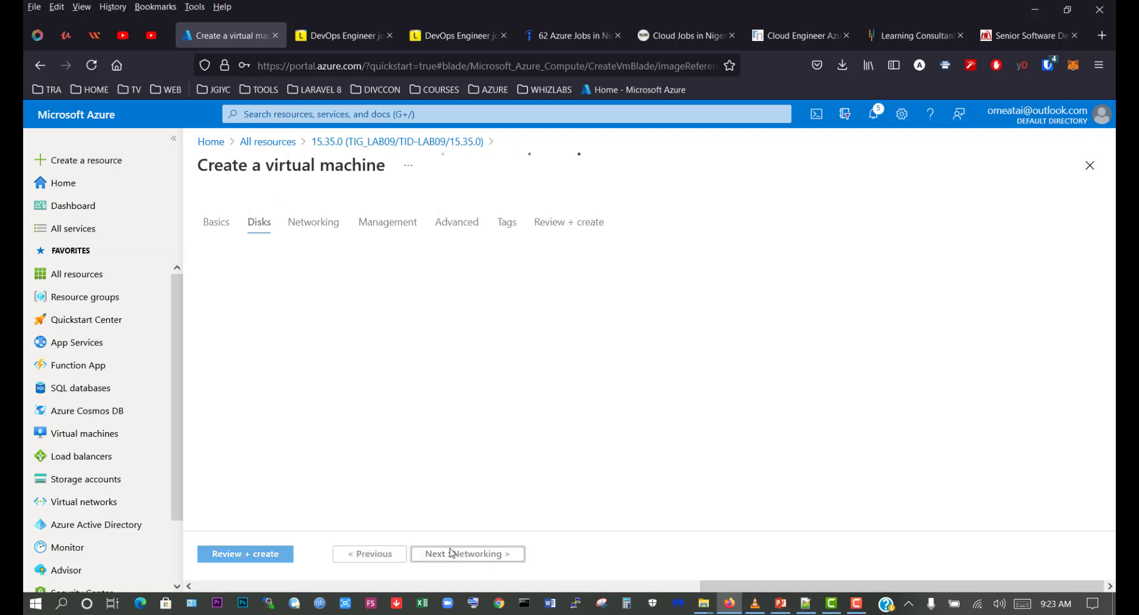
{"action": "left_click", "coordinate": [480, 553]}
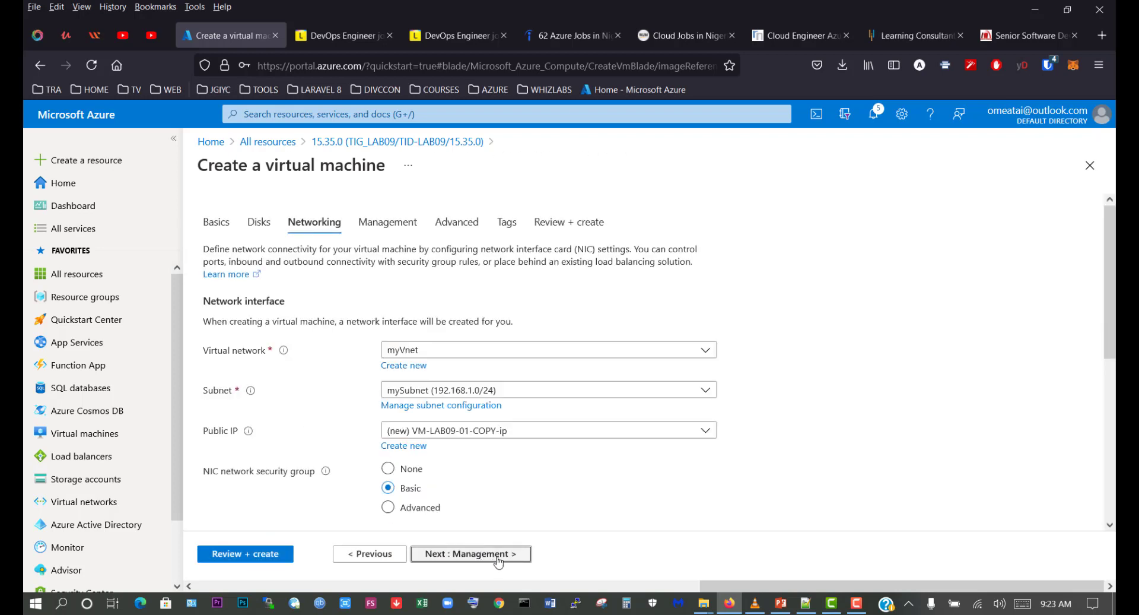
{"action": "left_click", "coordinate": [504, 555]}
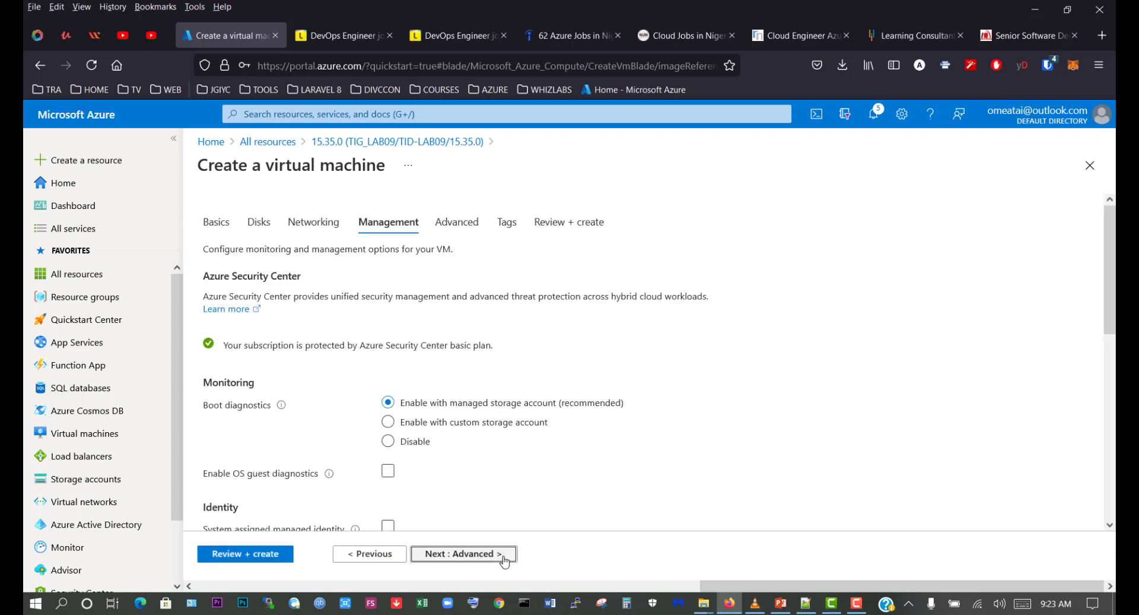
{"action": "left_click", "coordinate": [504, 556]}
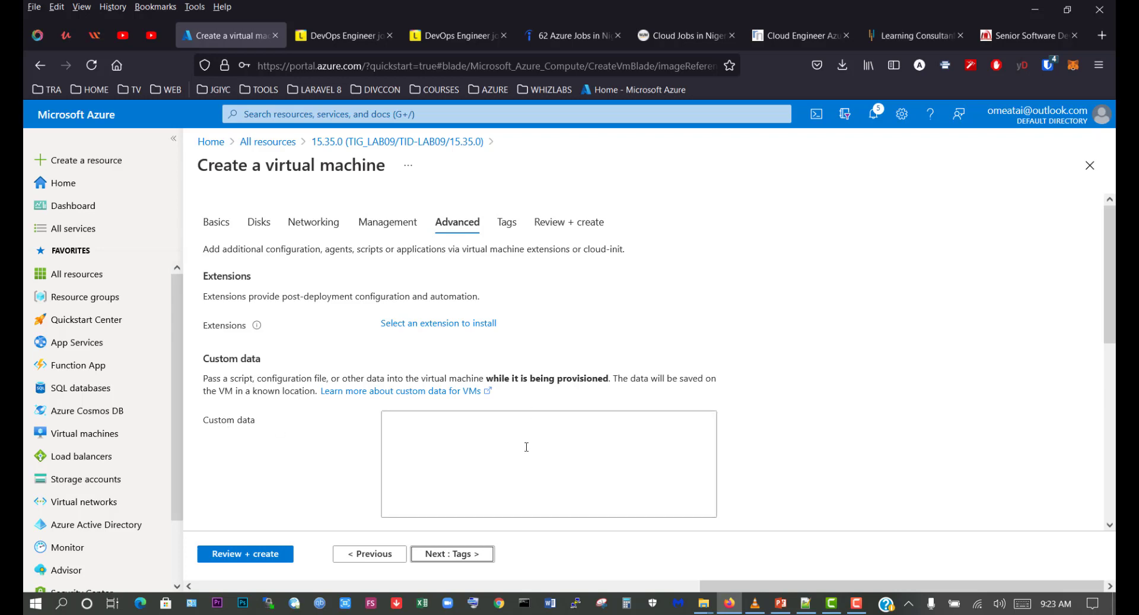
{"action": "left_click", "coordinate": [473, 554]}
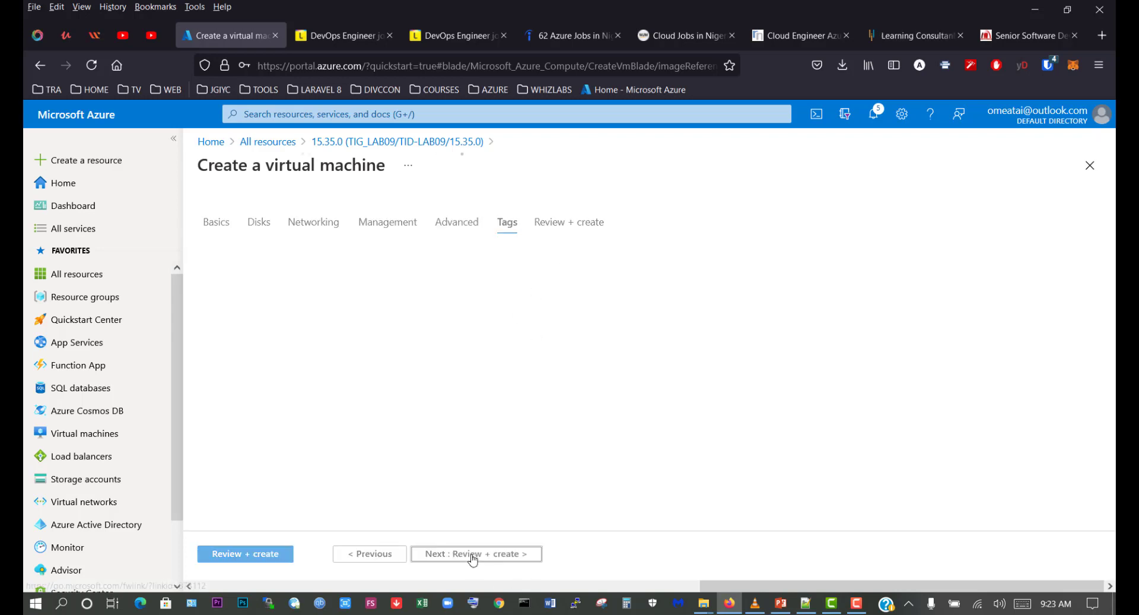
{"action": "left_click", "coordinate": [482, 554]}
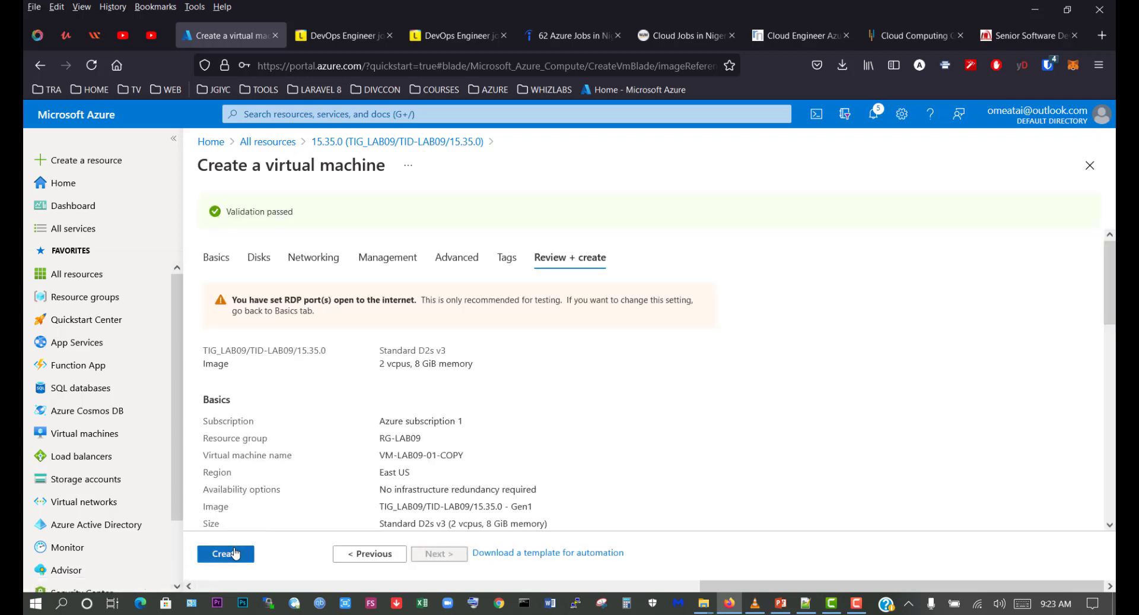
{"action": "left_click", "coordinate": [236, 553]}
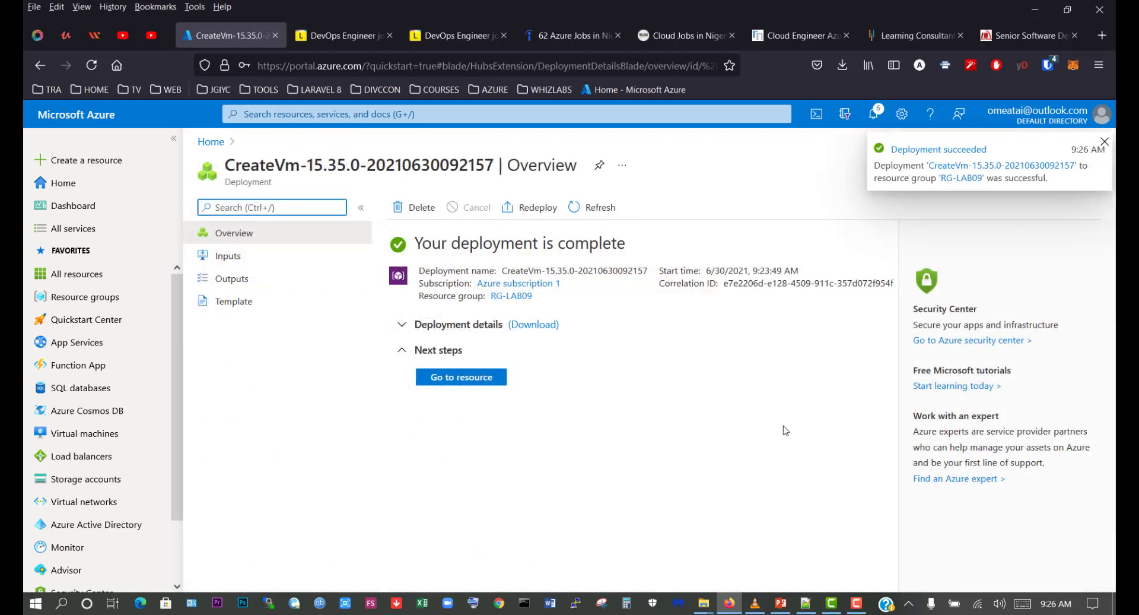
- Open the deployed VM-LAB09-01-COPY and examine its disks and networking before returning to its overview
{"action": "left_click", "coordinate": [480, 381]}
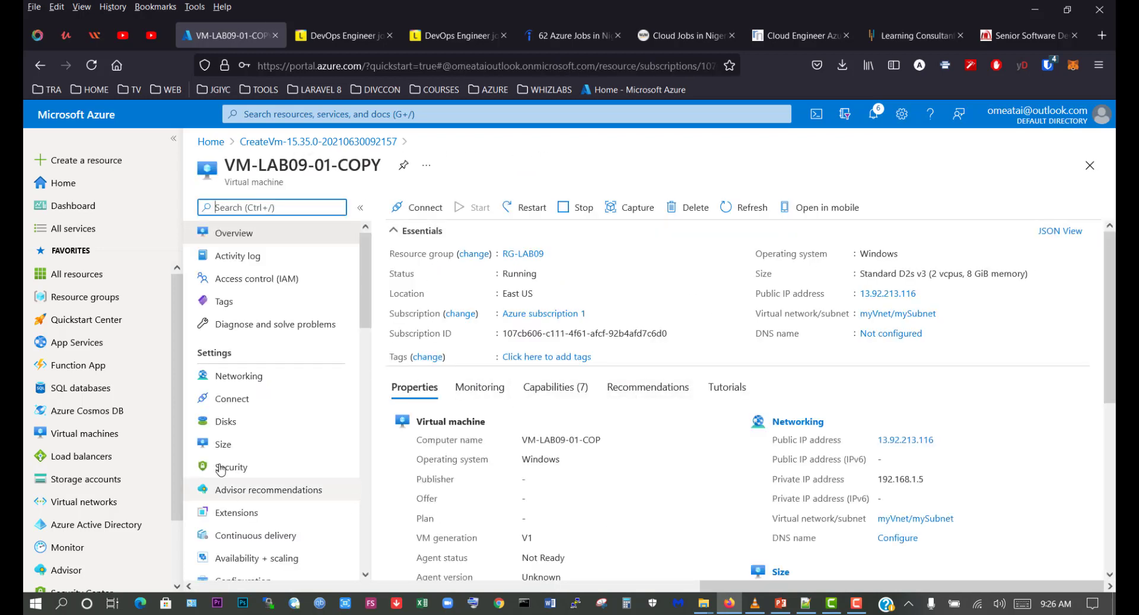
{"action": "left_click", "coordinate": [226, 425]}
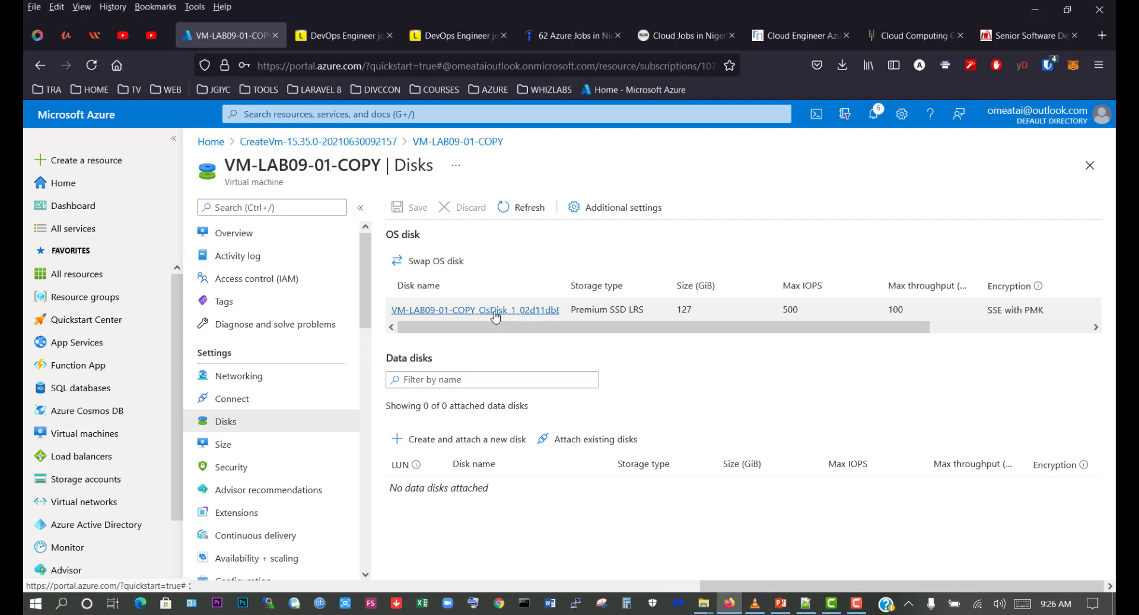
{"action": "left_click", "coordinate": [237, 374]}
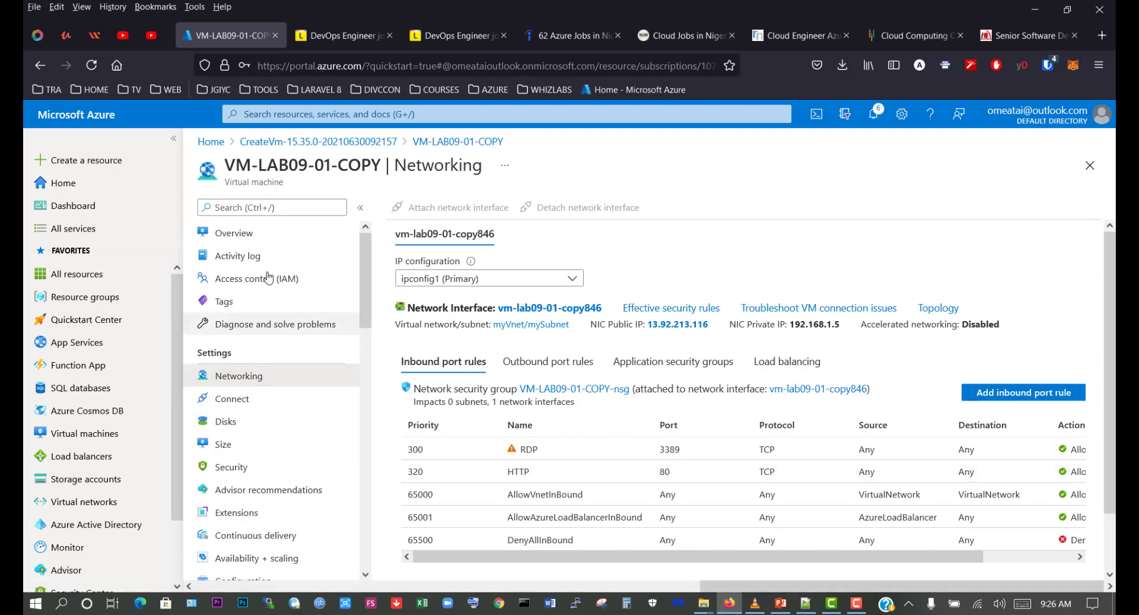
{"action": "left_click", "coordinate": [254, 235]}
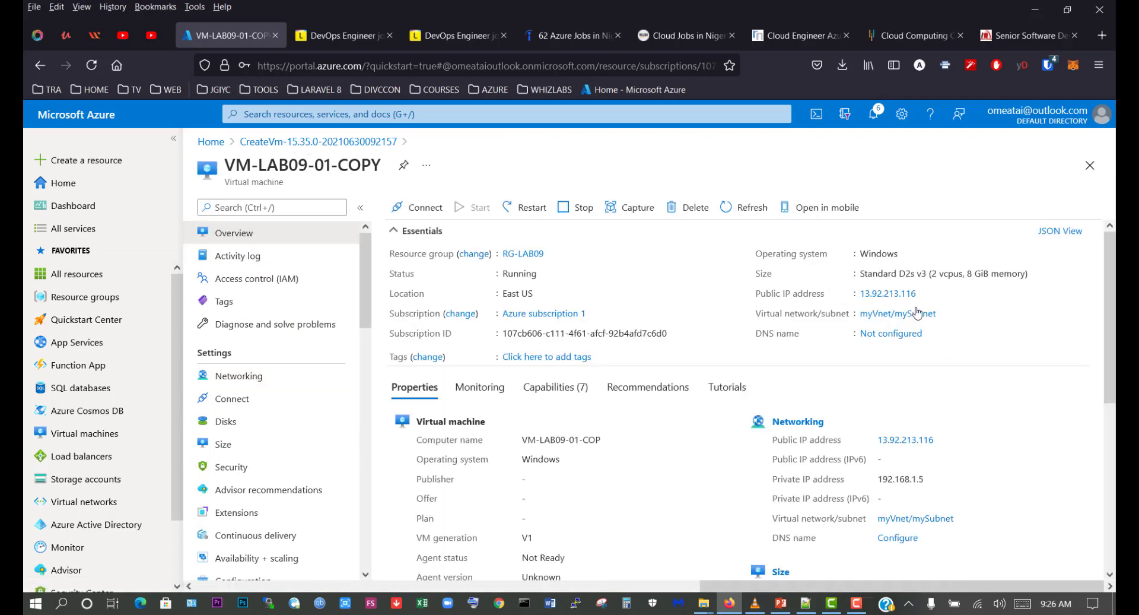
- Open VM-LAB09-01-COPY's public IP address in a new browser tab to check its web page, and return to the VM overview
{"action": "left_click", "coordinate": [924, 294]}
{"action": "left_click", "coordinate": [1104, 44]}
{"action": "right_click", "coordinate": [306, 64]}
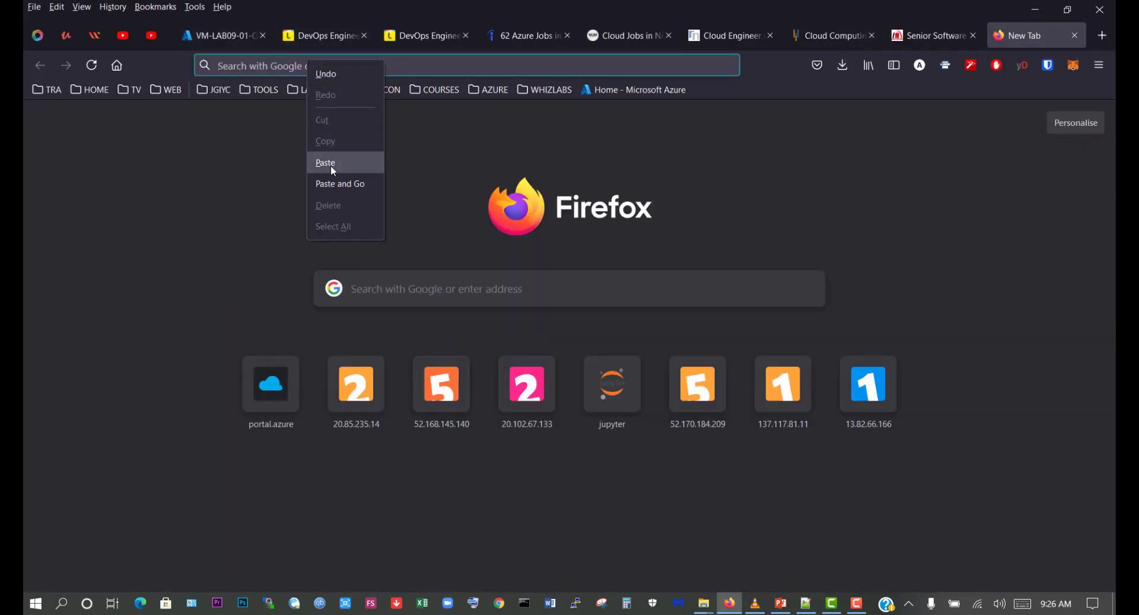
{"action": "left_click", "coordinate": [340, 184]}
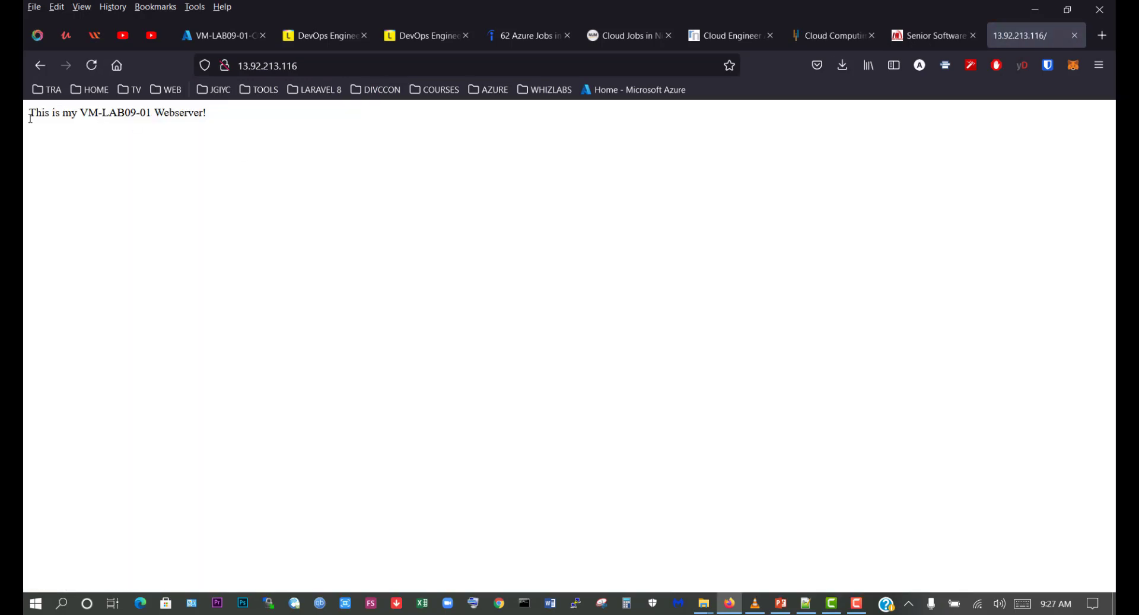
{"action": "left_click_drag", "start_coordinate": [31, 118], "coordinate": [237, 119]}
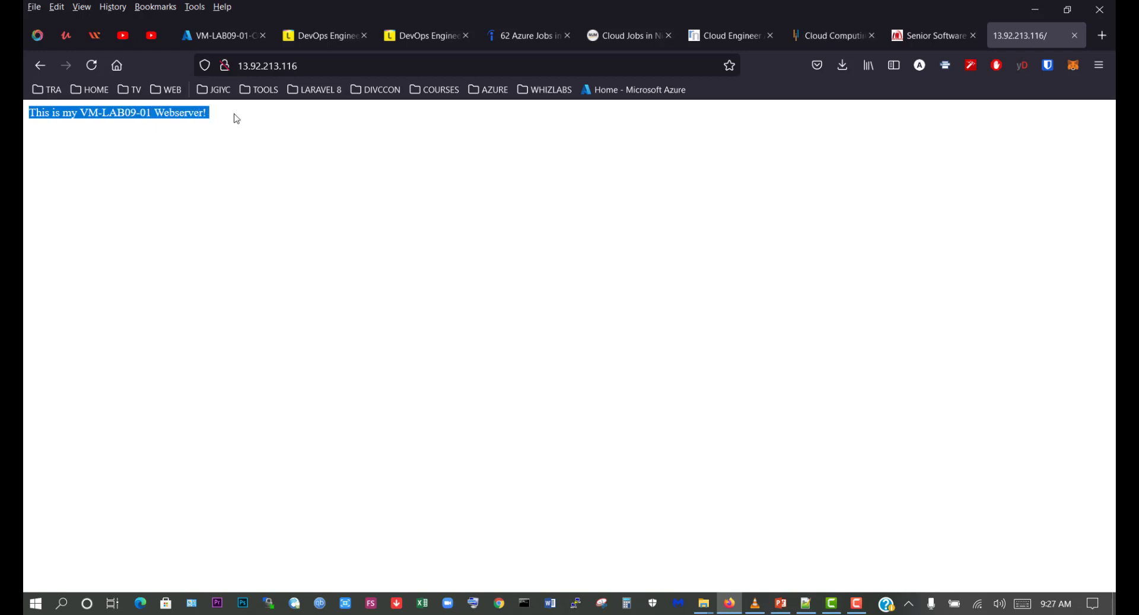
{"action": "left_click", "coordinate": [219, 36]}
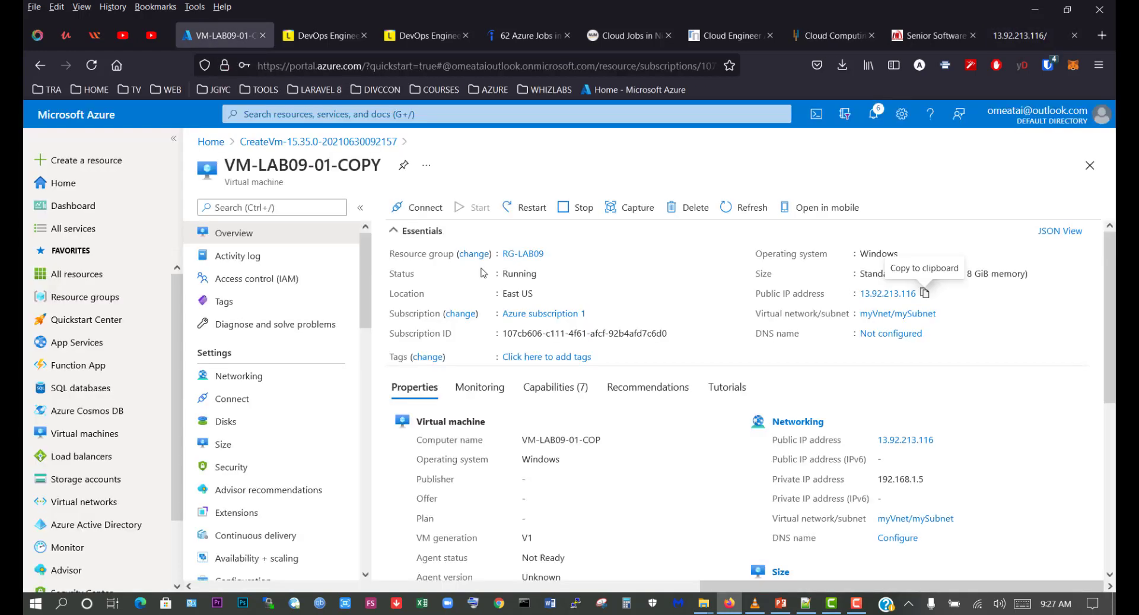